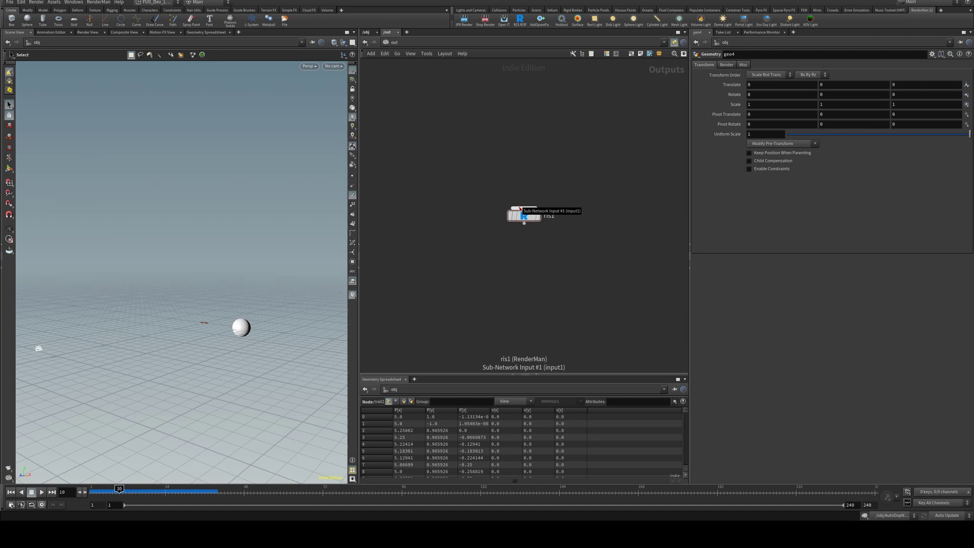
Review the render settings of the ris1 RenderMan output node and return to the object network
mouse_move(525, 217)
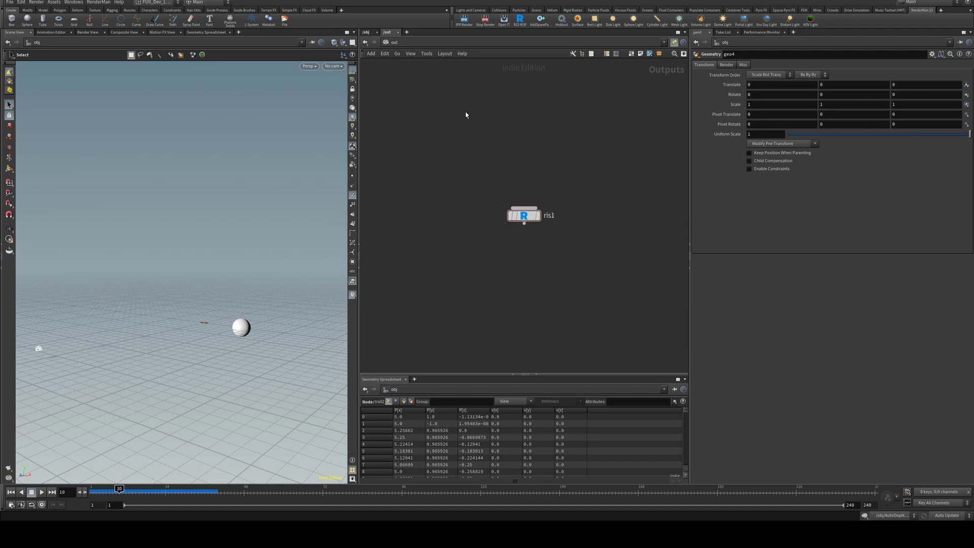
click(366, 31)
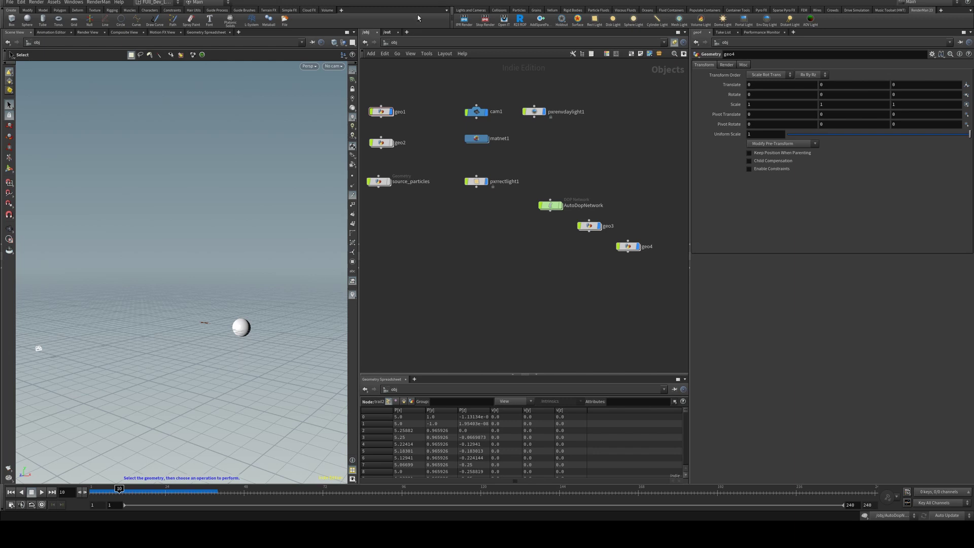
click(389, 33)
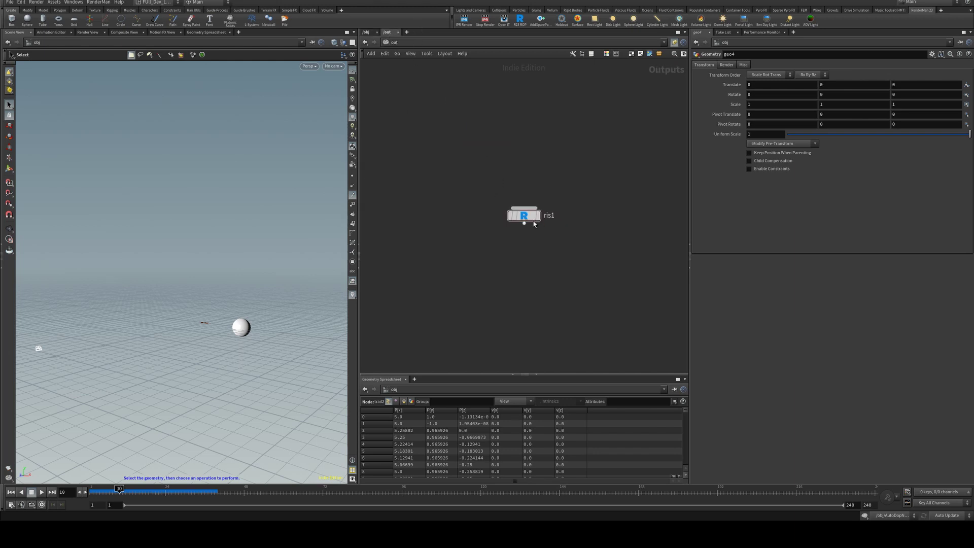
click(526, 220)
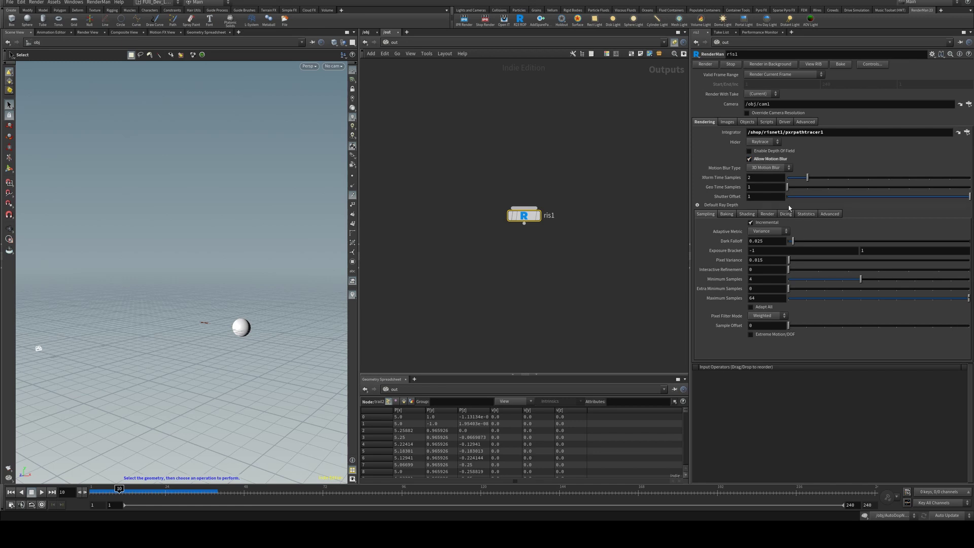
click(366, 32)
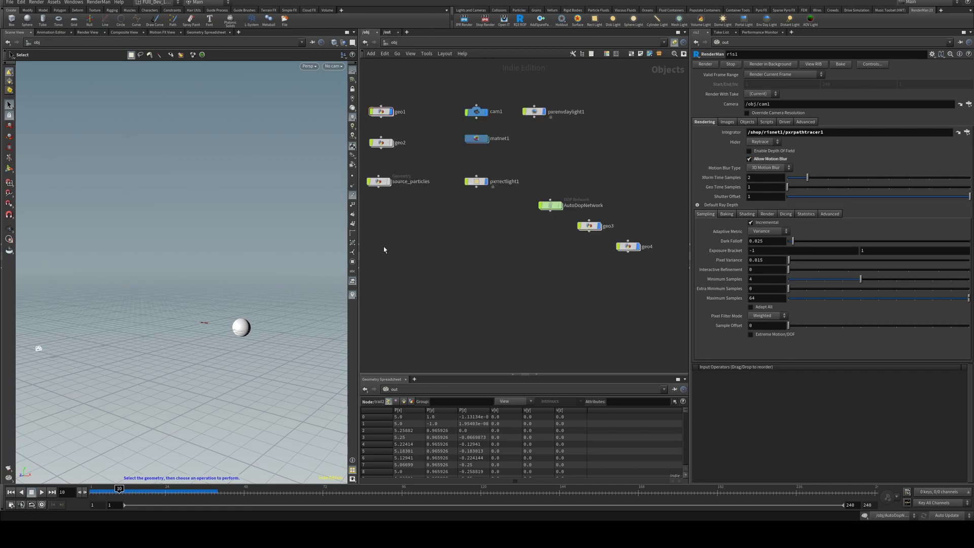
Scrub the timeline back to frame 5 to inspect the sphere's motion
alt+drag(224, 268, 245, 280)
alt+middle_drag(137, 258, 158, 270)
alt+right_drag(159, 270, 336, 297)
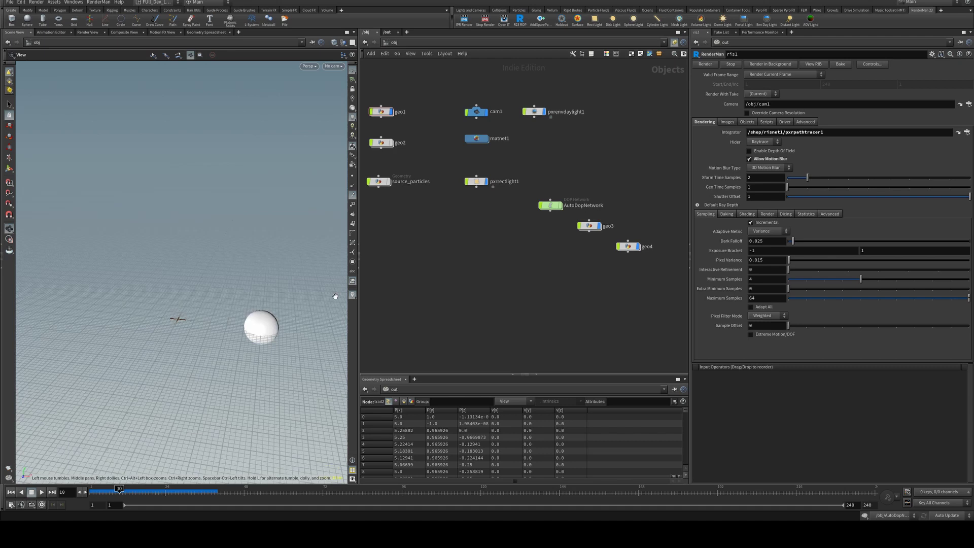
drag(334, 296, 253, 304)
key(s)
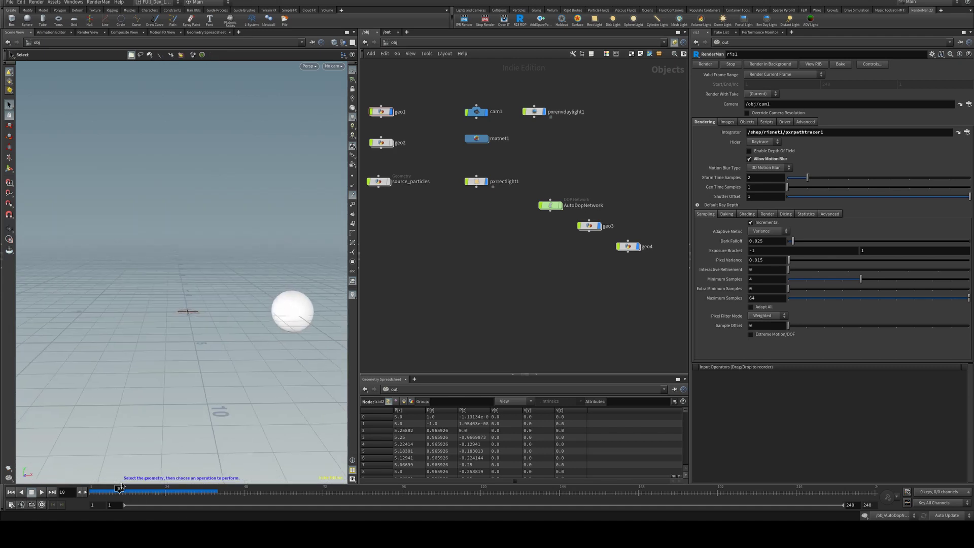
drag(120, 490, 101, 498)
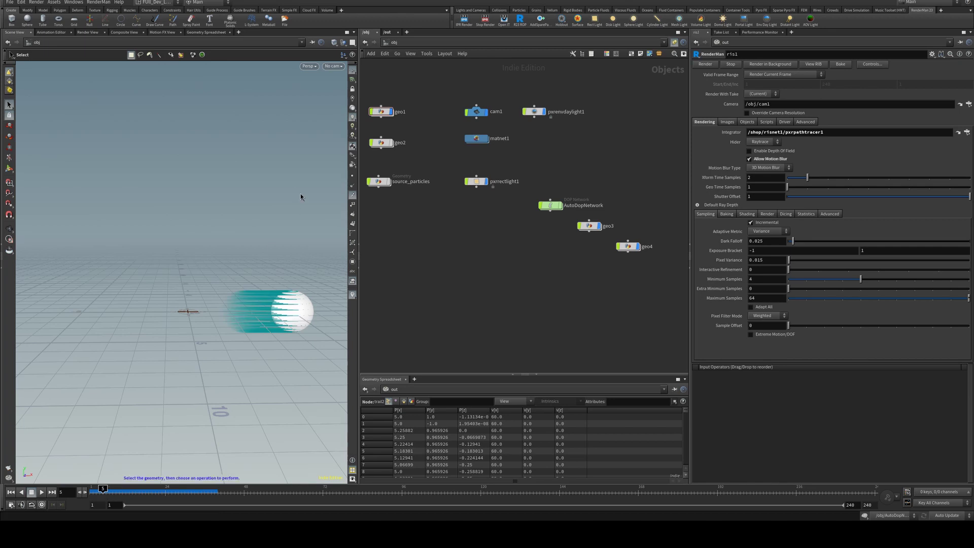
Inside geo1, switch the point velocity trails off and on for comparison, and advance to frame 6
double_click(381, 112)
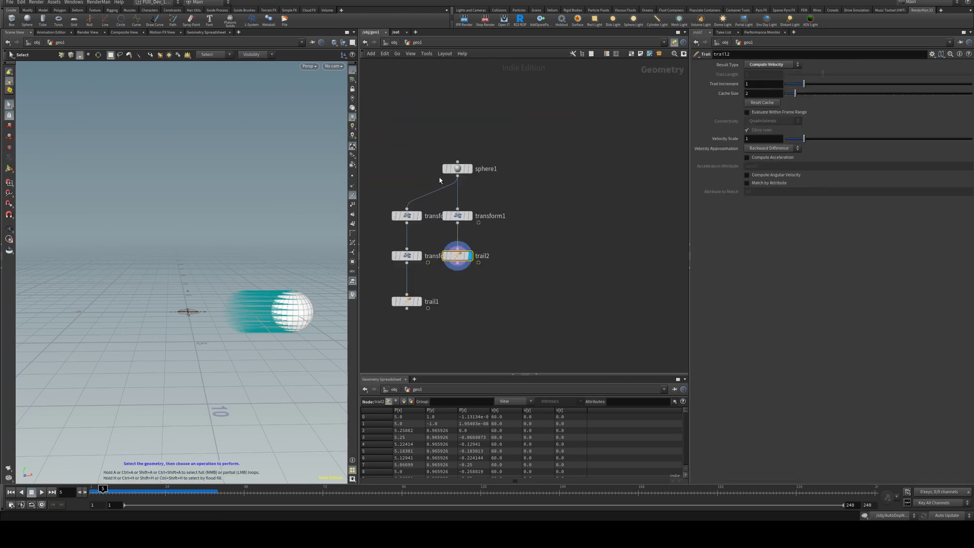
click(353, 195)
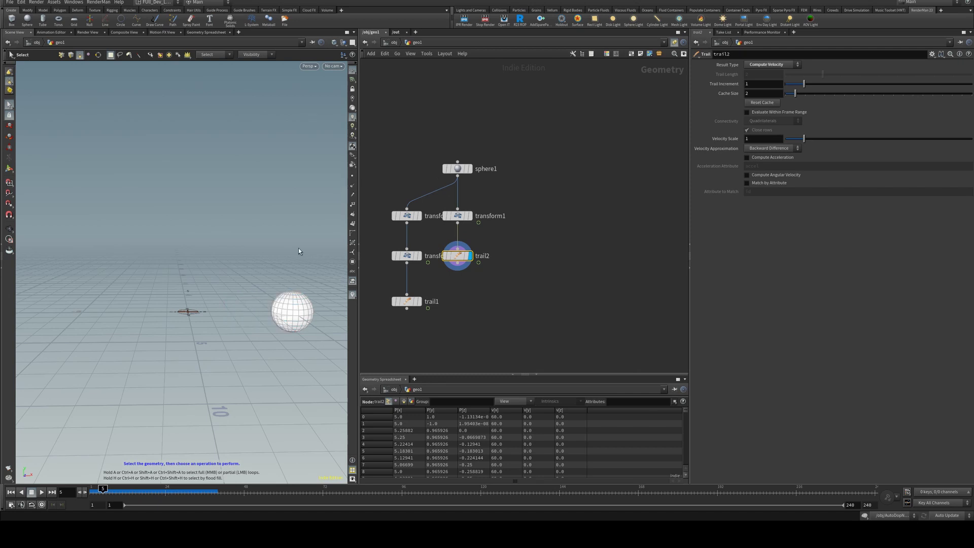
click(353, 193)
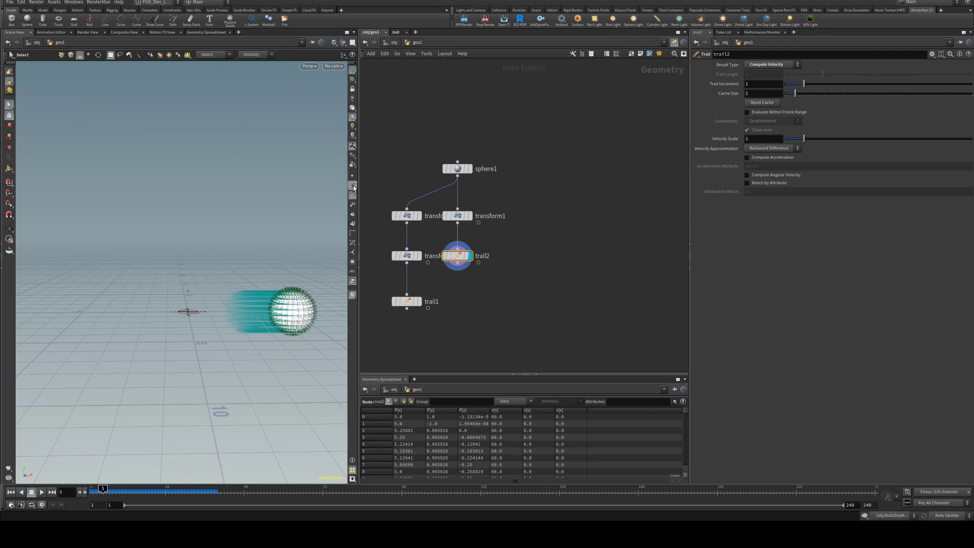
mouse_move(104, 492)
mouse_down()
mouse_move(90, 491)
mouse_move(106, 491)
mouse_up()
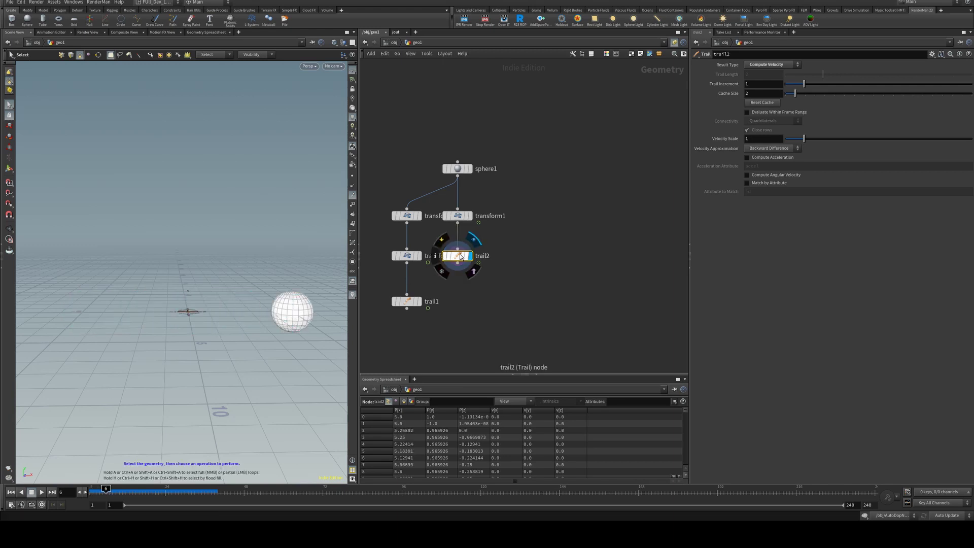
Run an IPR test render of frame 6 and close the render window
click(464, 19)
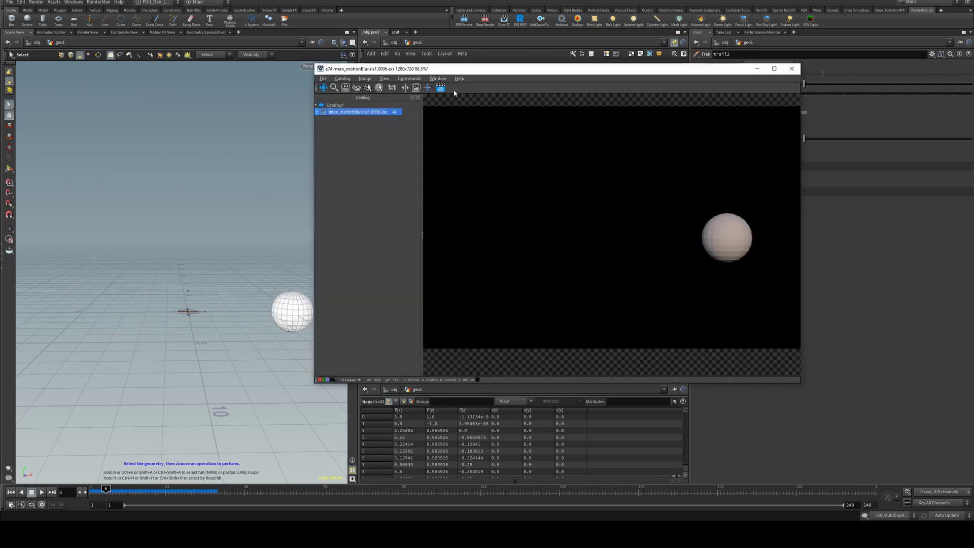
click(790, 68)
At object level, set geo1's Geometry Velocity Blur to Velocity Blur
key(u)
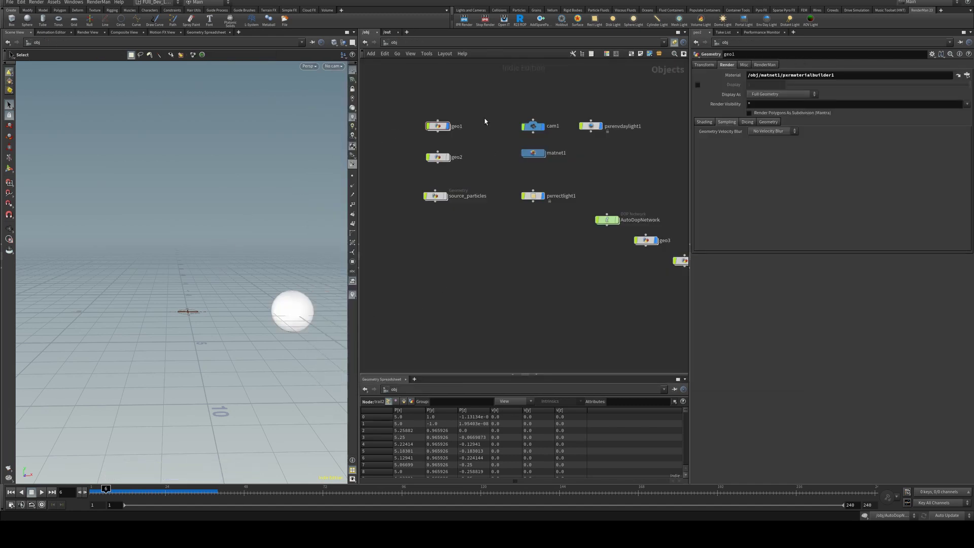
click(442, 127)
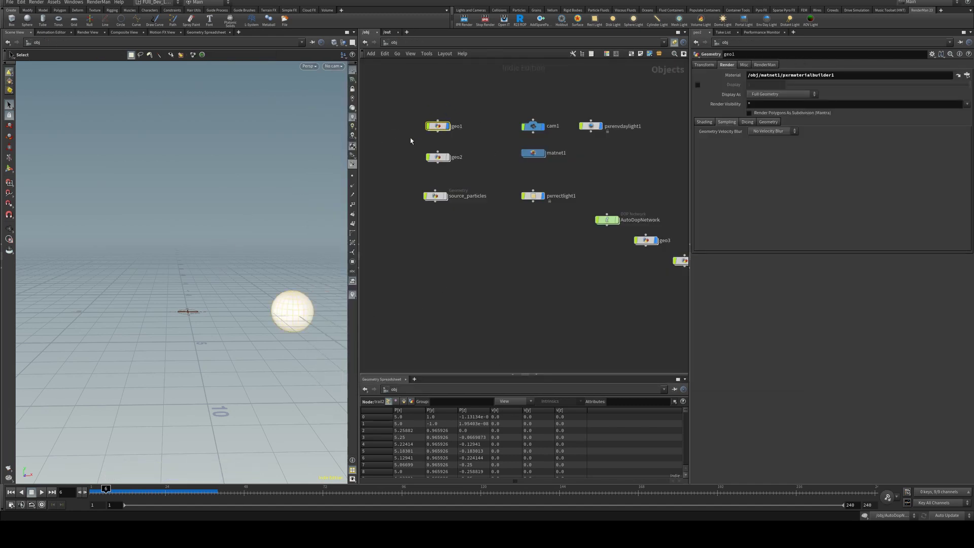
click(772, 135)
click(771, 147)
Inside geo1, shift the transform1 and trail2 nodes together away from the neighbouring branch
double_click(437, 126)
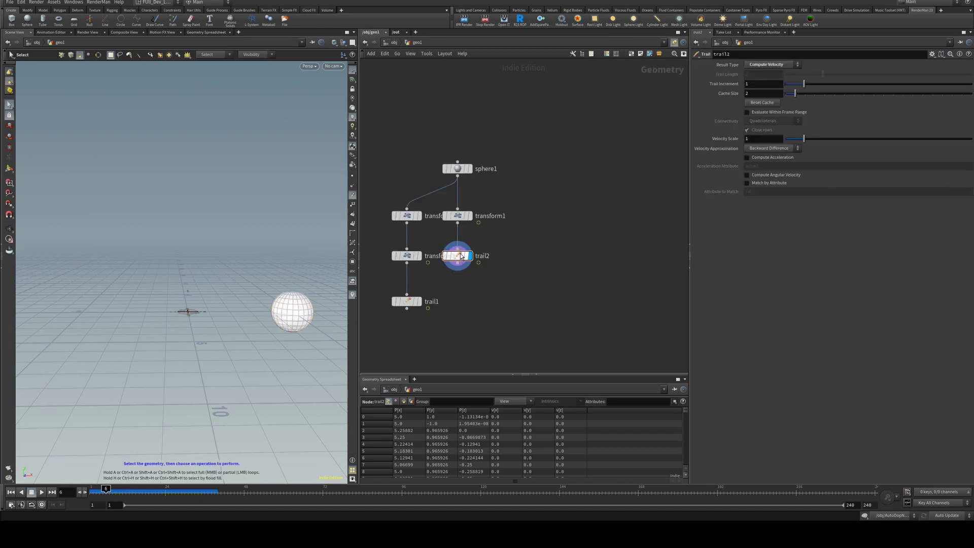
shift+click(458, 216)
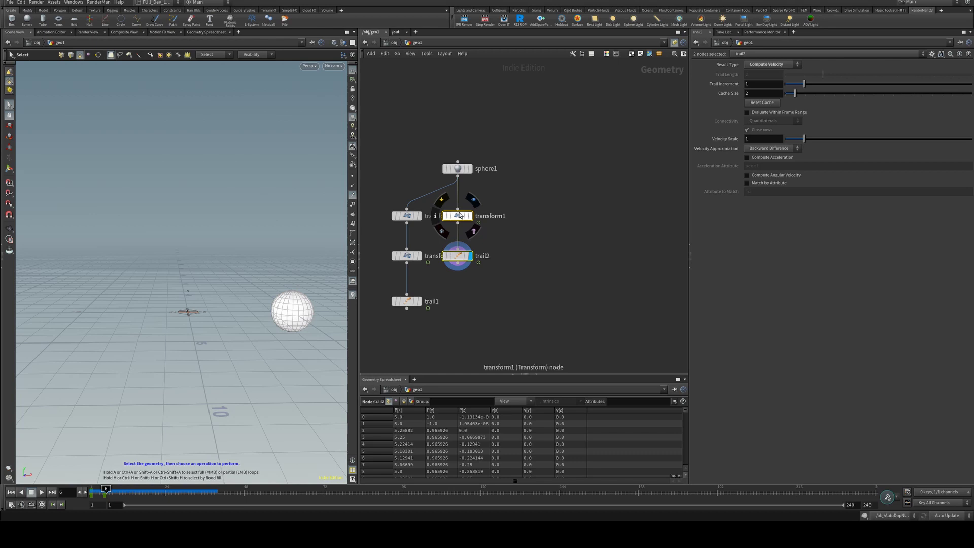
drag(459, 215, 474, 216)
click(472, 255)
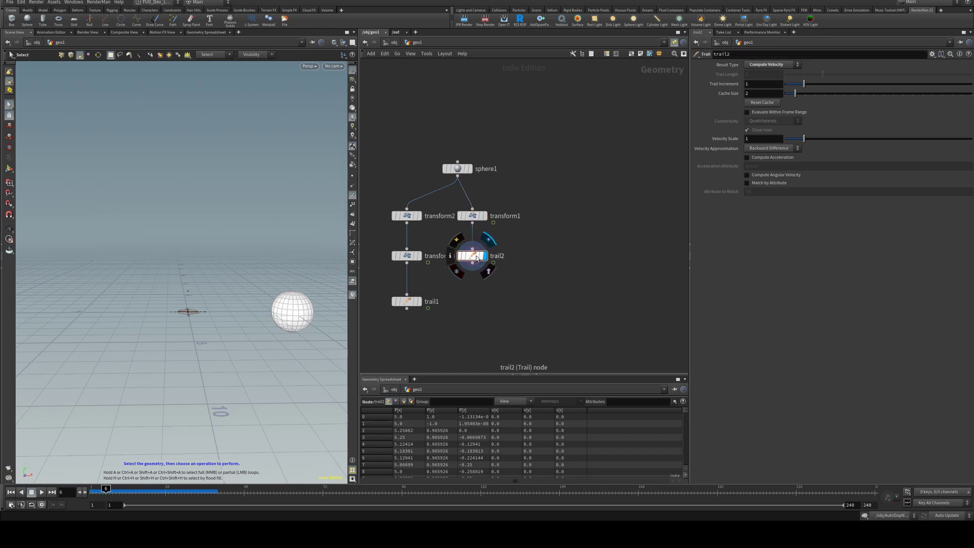
Add a separate Trail node beside trail2 and delete it again
key(Tab)
text(trail)
key(Return)
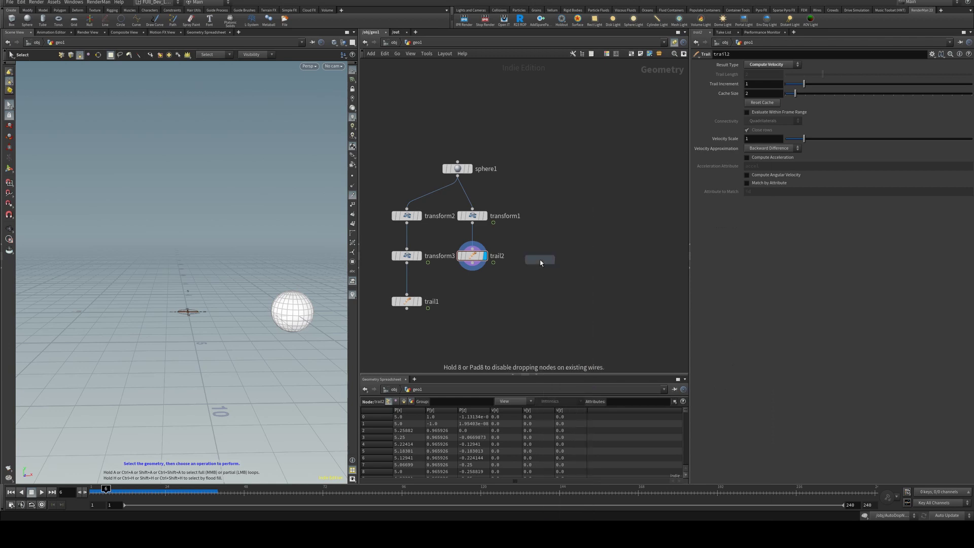
click(540, 263)
key(Delete)
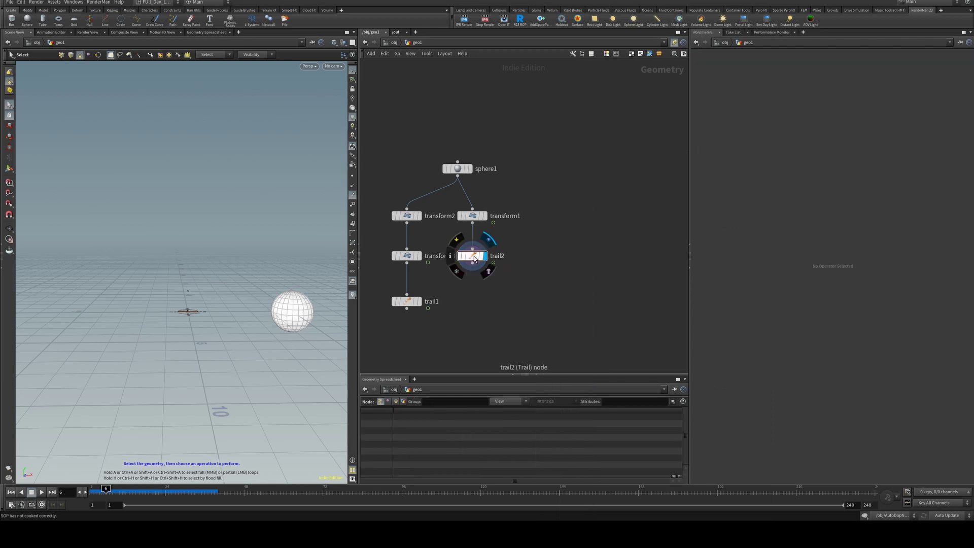
Choose Compute Velocity as the Result Type of trail2
click(473, 255)
click(771, 65)
click(761, 65)
click(761, 64)
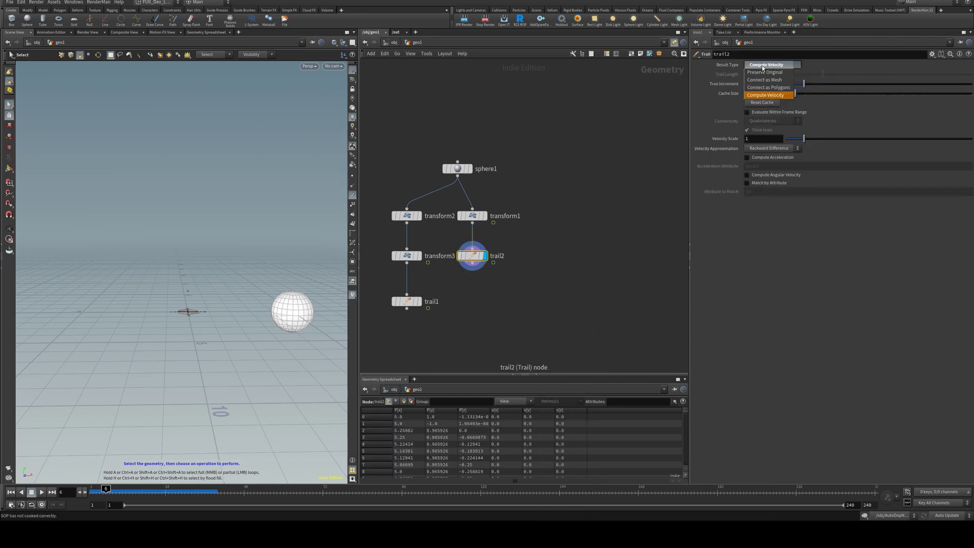
click(763, 96)
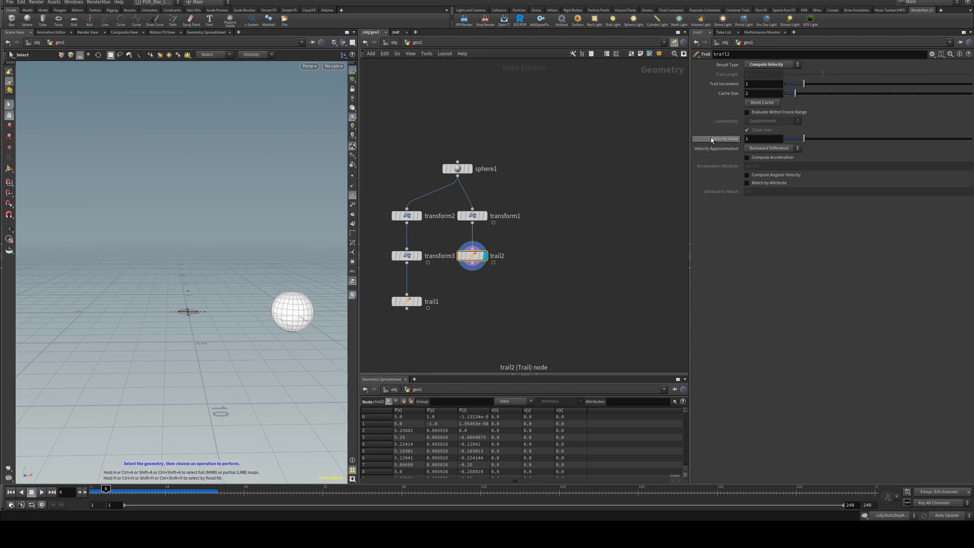
Briefly display the sphere's normals, and scrub the timeline to frame 3 to check the velocity trails
click(351, 189)
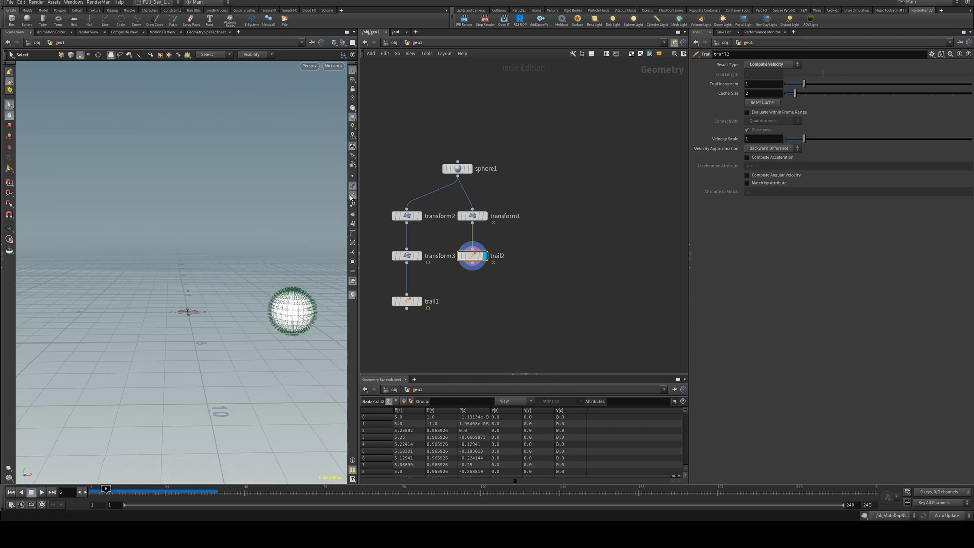
click(352, 186)
drag(105, 491, 95, 491)
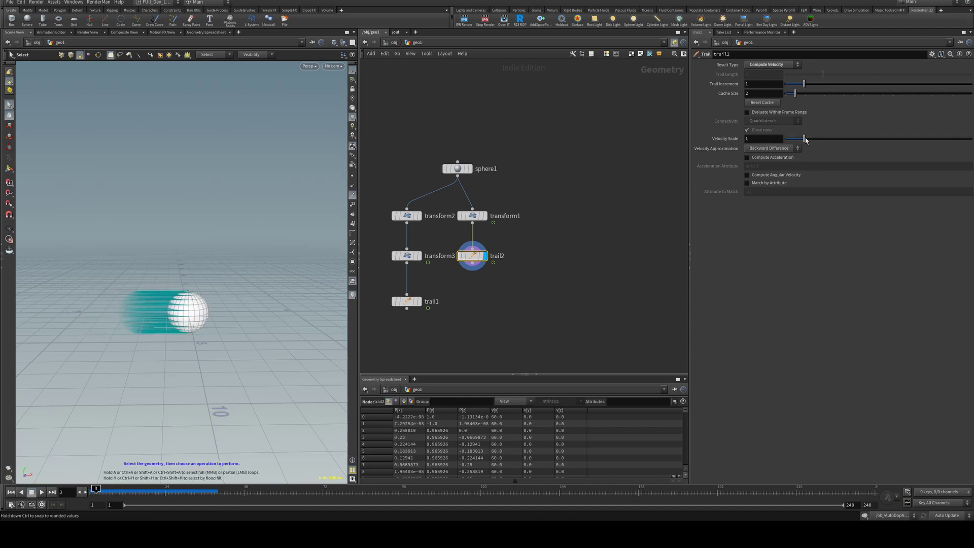
Try a Velocity Scale of 0 on trail2 and undo the change
drag(804, 139, 667, 134)
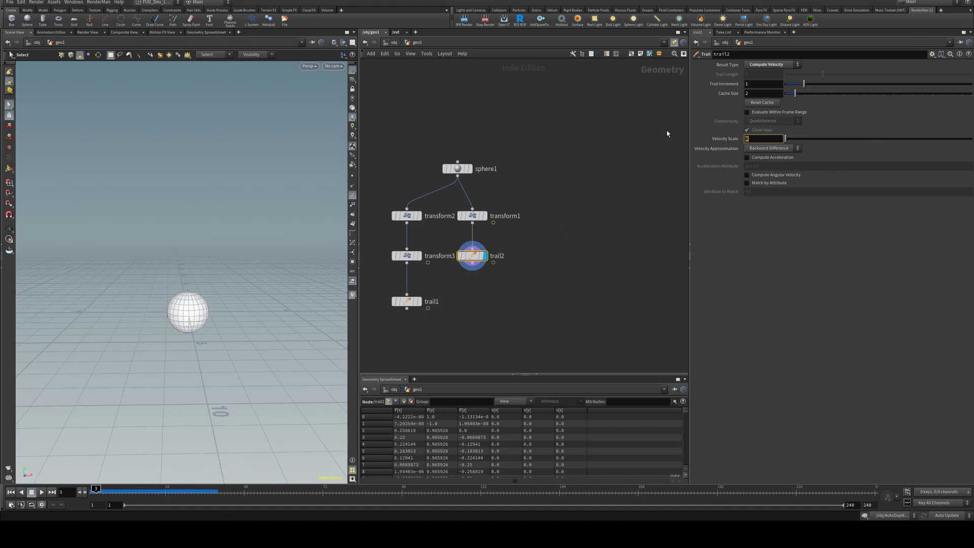
key(ctrl+z)
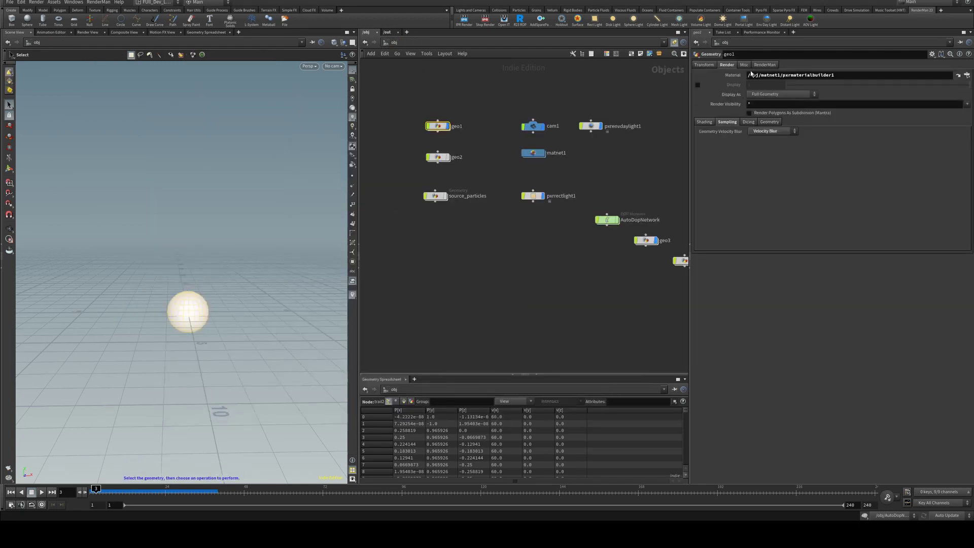
In geo1's advanced RenderMan attributes, set Xform Time Samples to 2 and Geo Time Samples to 1
click(743, 65)
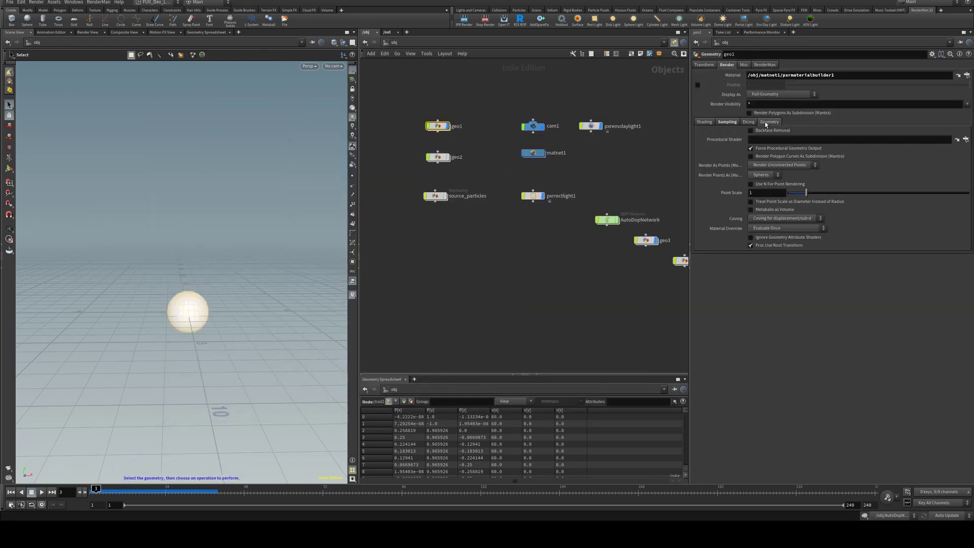
click(760, 65)
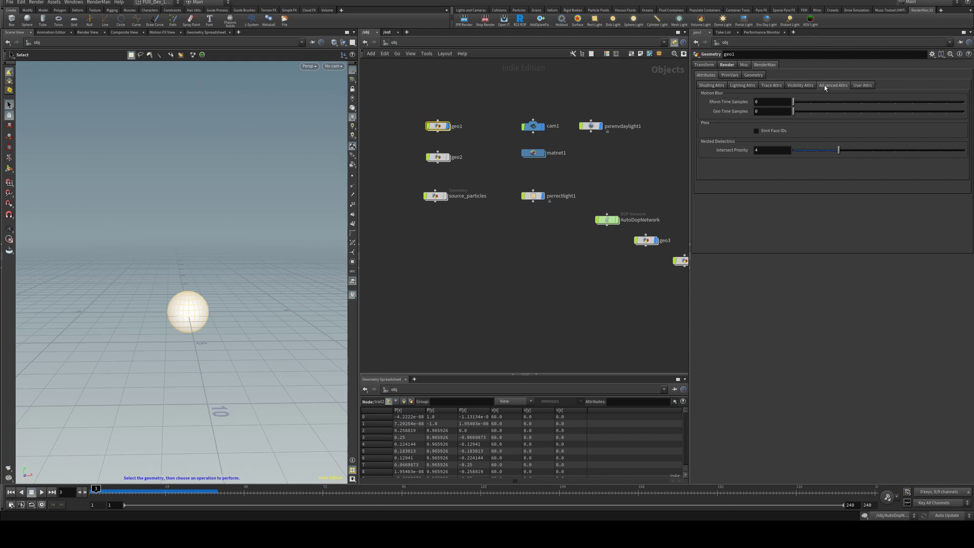
drag(767, 102, 714, 92)
key(Tab)
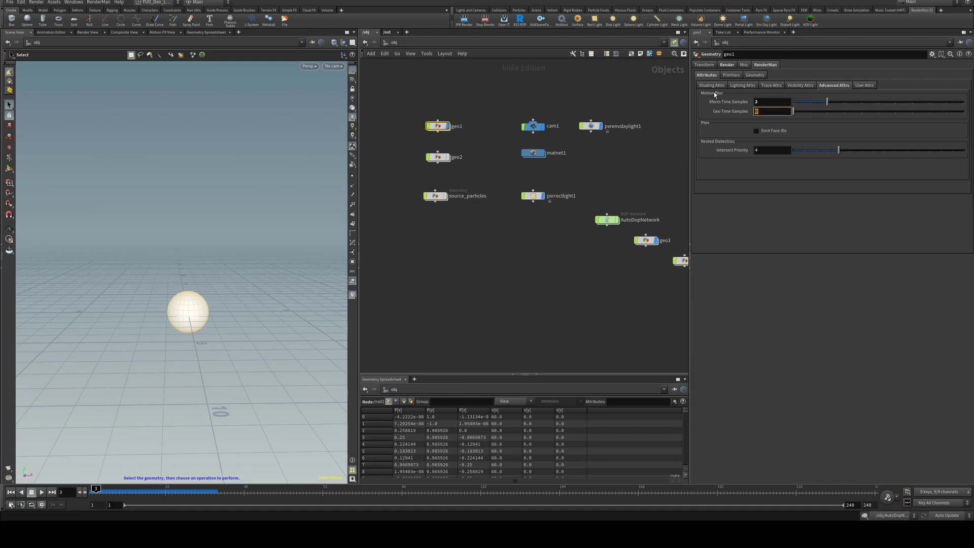
text(1)
key(Return)
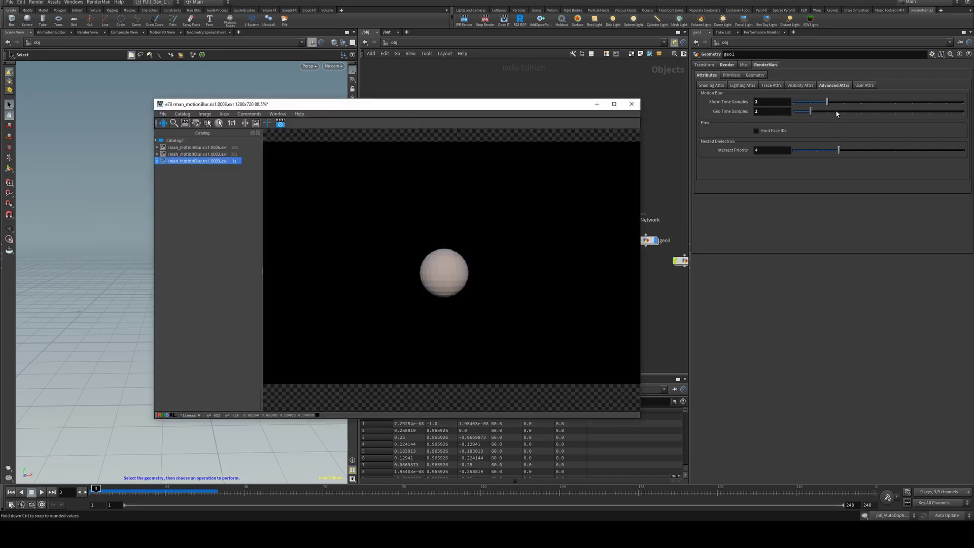
Raise geo1's Geo Time Samples to 2 and move the render window clear of the viewport
click(830, 112)
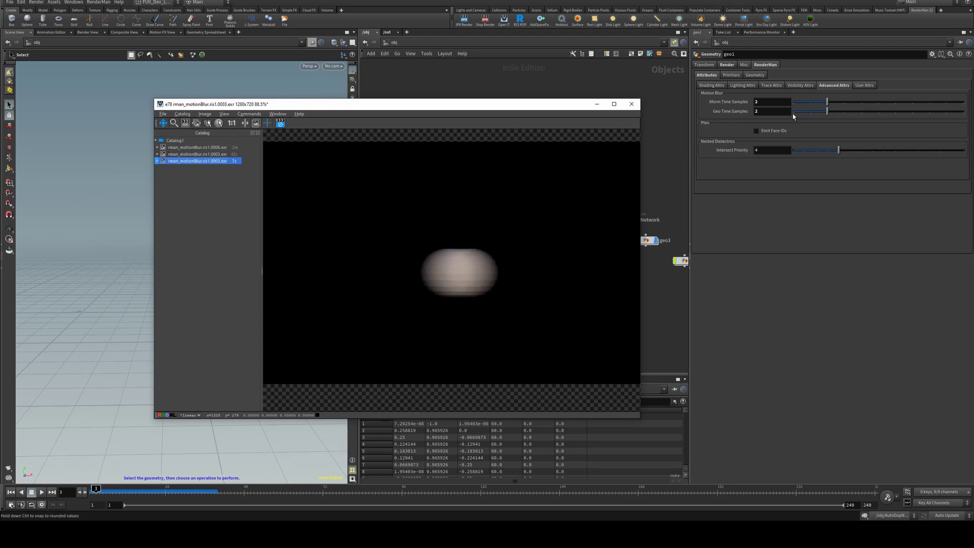
drag(527, 108, 776, 60)
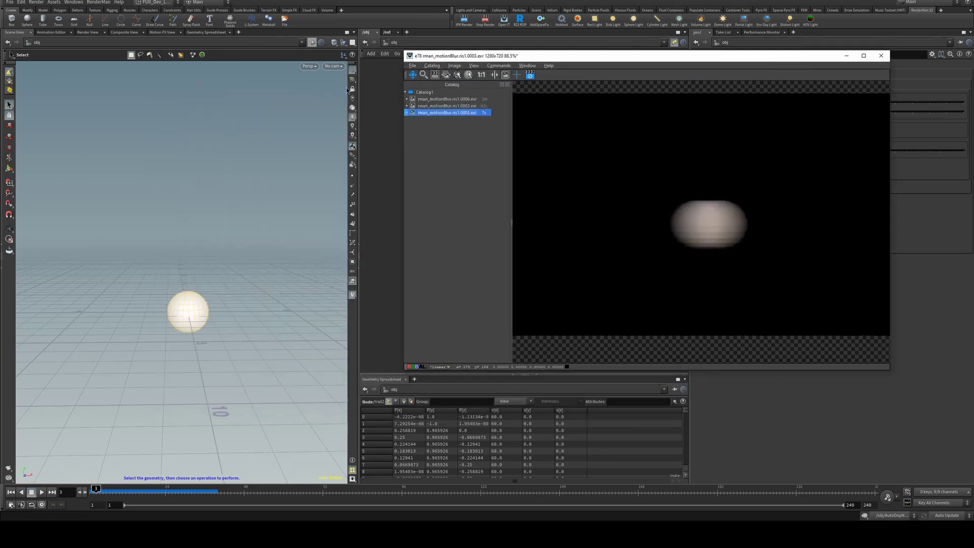
Look through cam1 in the viewport, compare the blurred sphere in the render with it, and minimize the render window
click(333, 66)
click(338, 103)
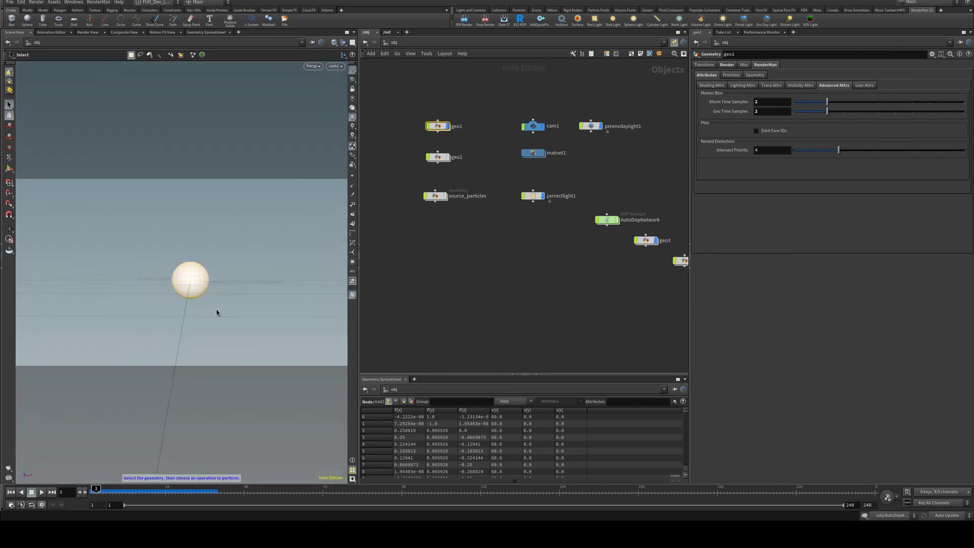
key(alt+Tab)
scroll(717, 134, down, 3)
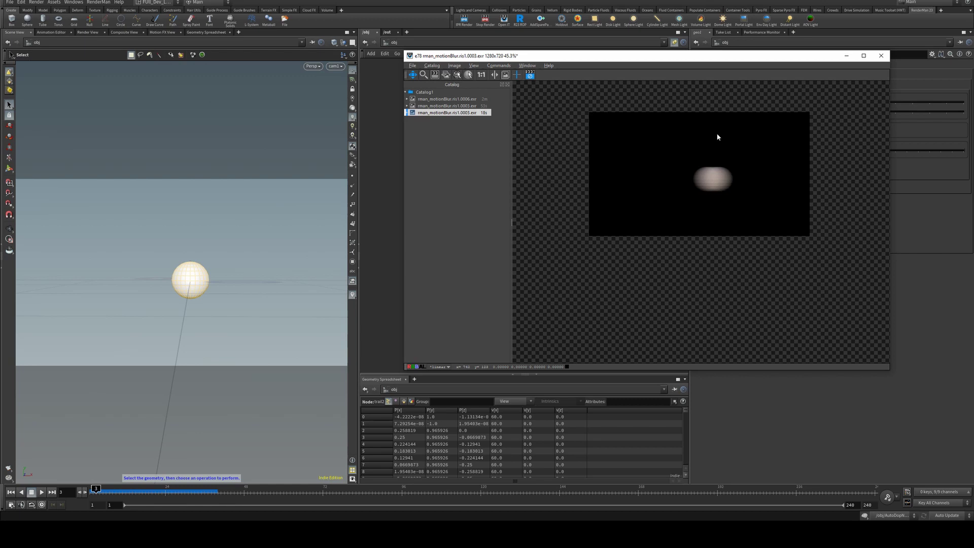
scroll(718, 148, up, 1)
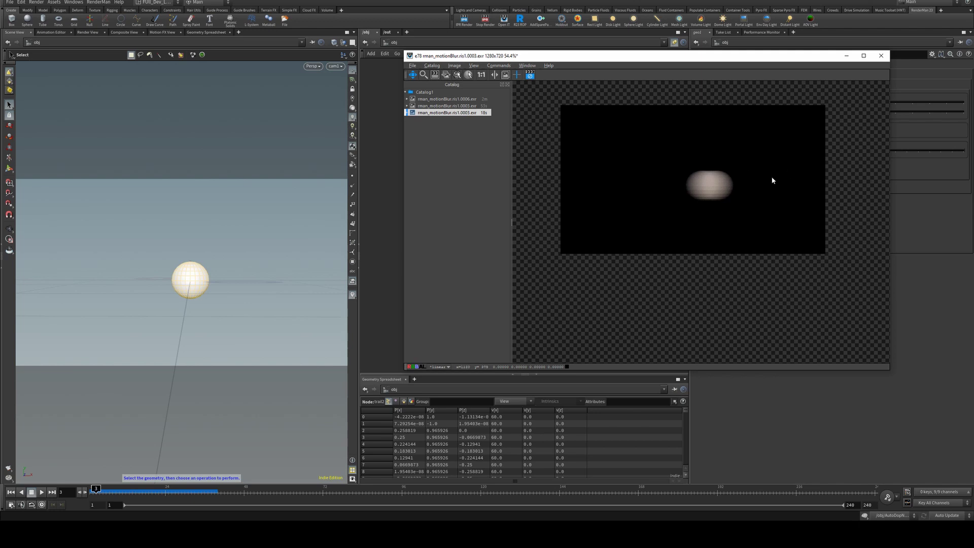
click(846, 55)
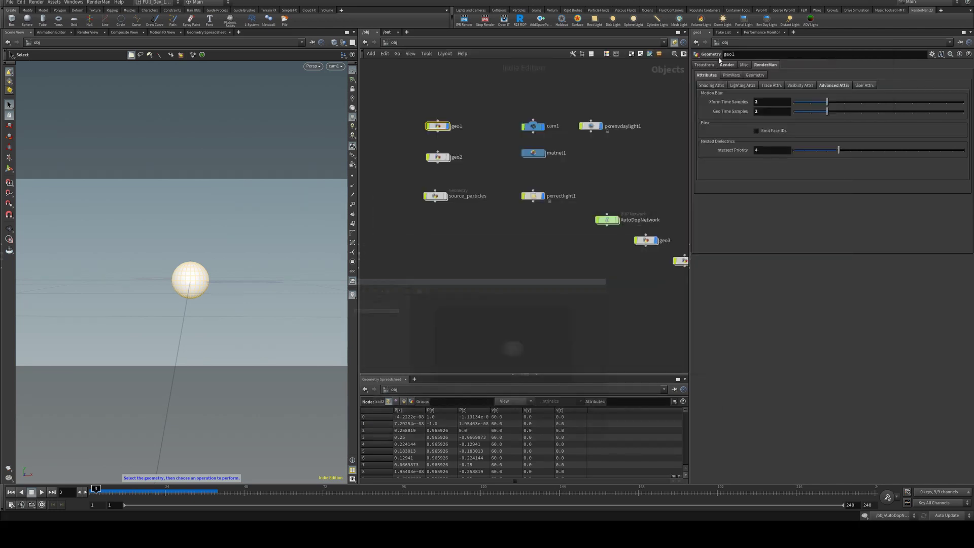
Set the ris1 render node's Shutter Offset to -1 and bring up the render window
click(387, 32)
click(528, 216)
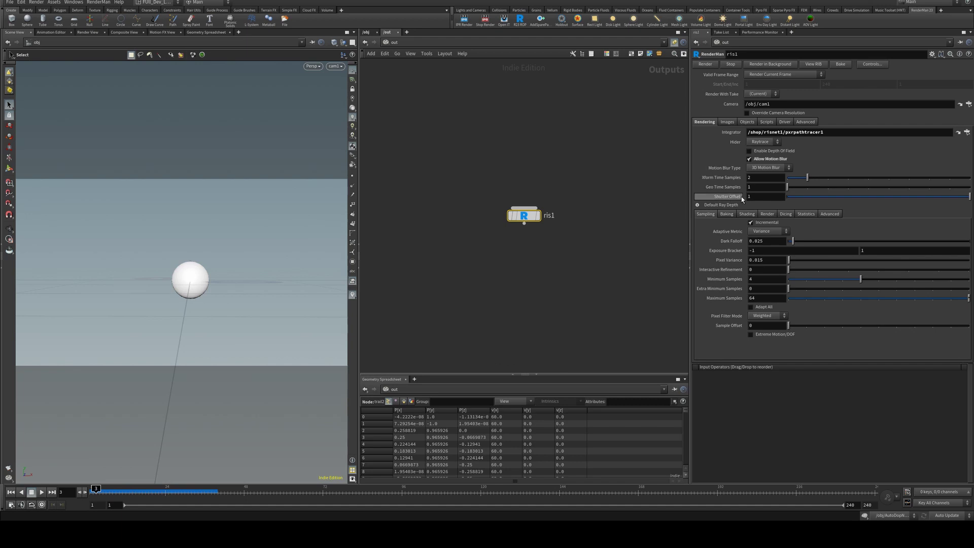
drag(755, 196, 669, 208)
text(-1)
key(Return)
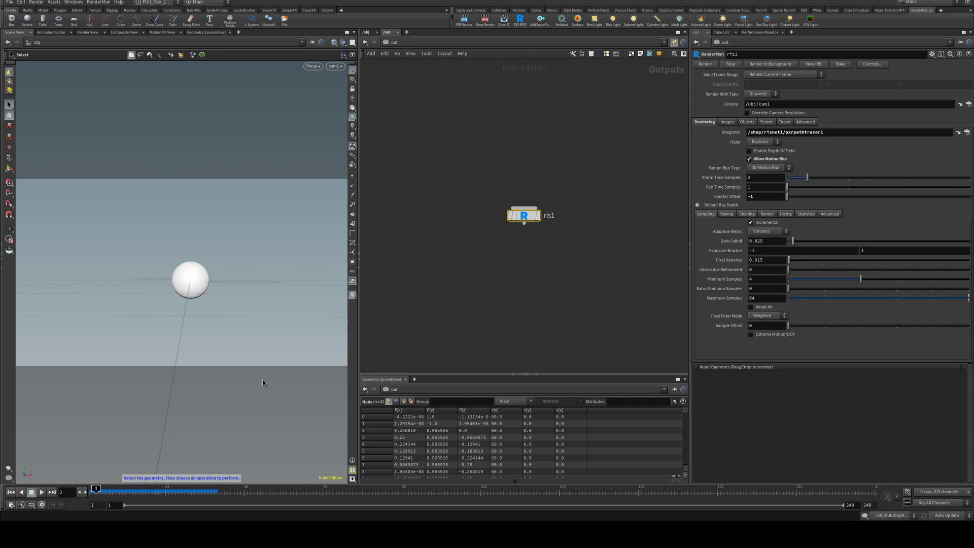
key(alt+Tab)
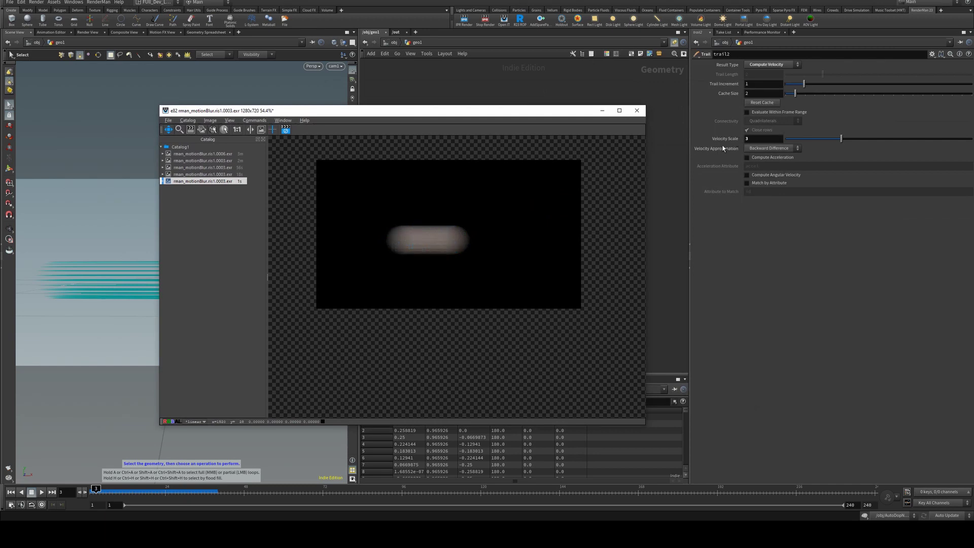
Raise trail2's Velocity Scale to 7.98, rendering the sphere to judge the blur, and minimize the render window
drag(330, 112, 387, 116)
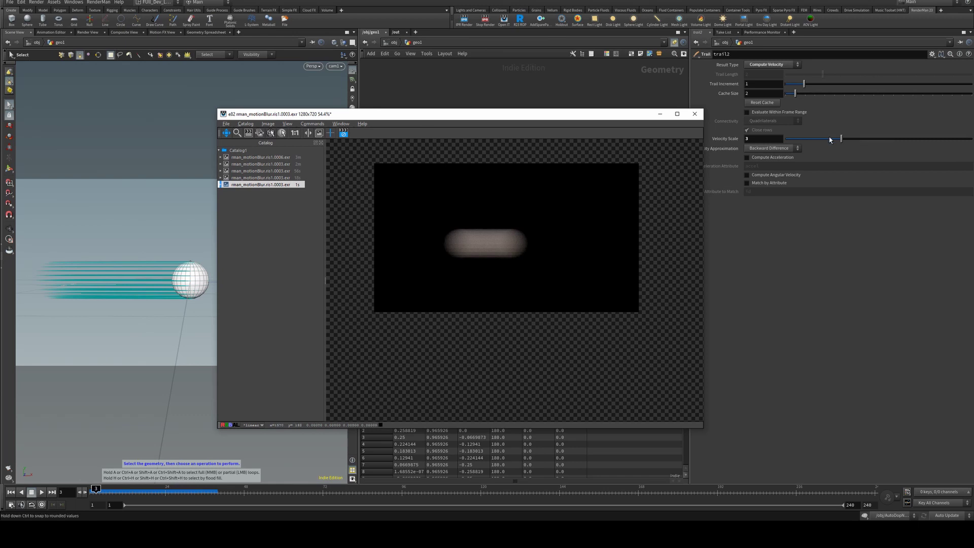
drag(830, 140, 934, 141)
click(457, 21)
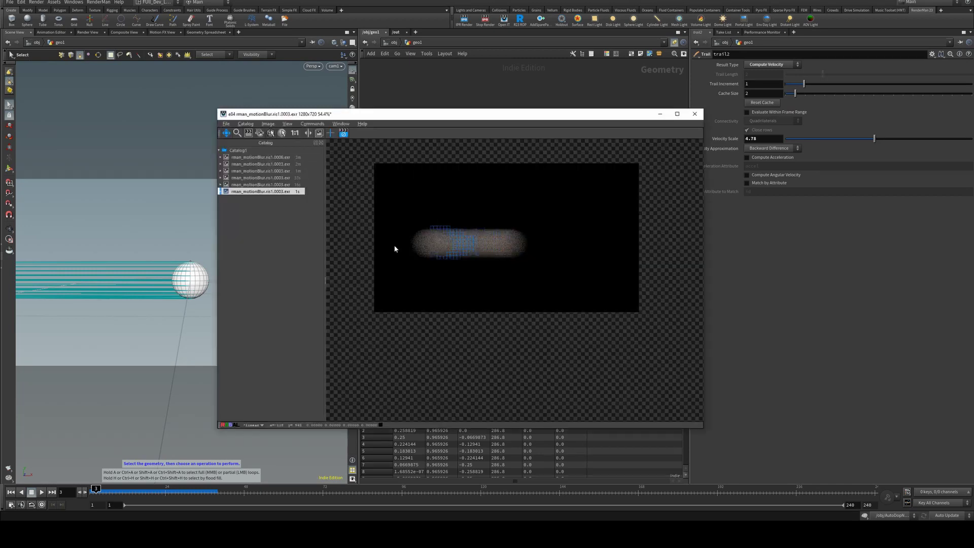
click(660, 113)
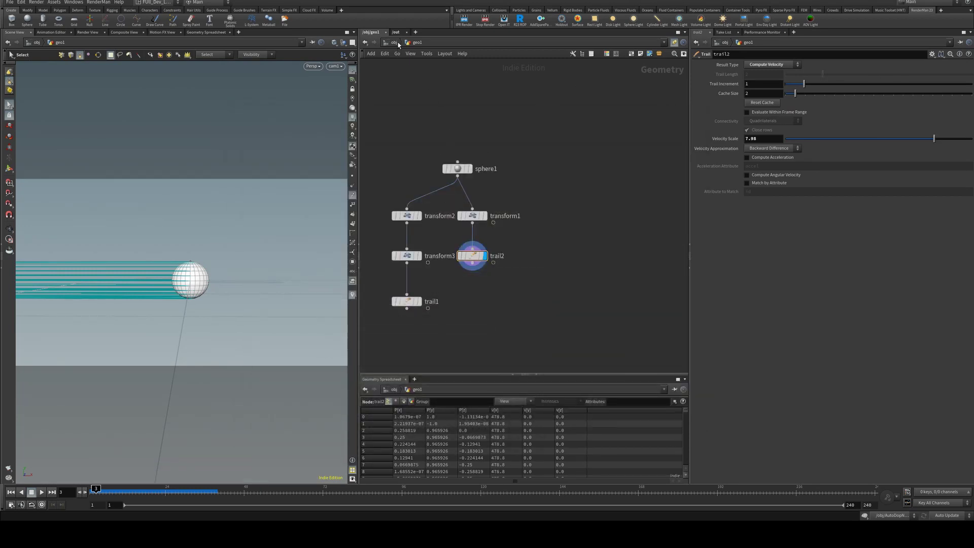
Check geo1's Xform and Geo Time Samples in its object-level RenderMan attributes
click(724, 42)
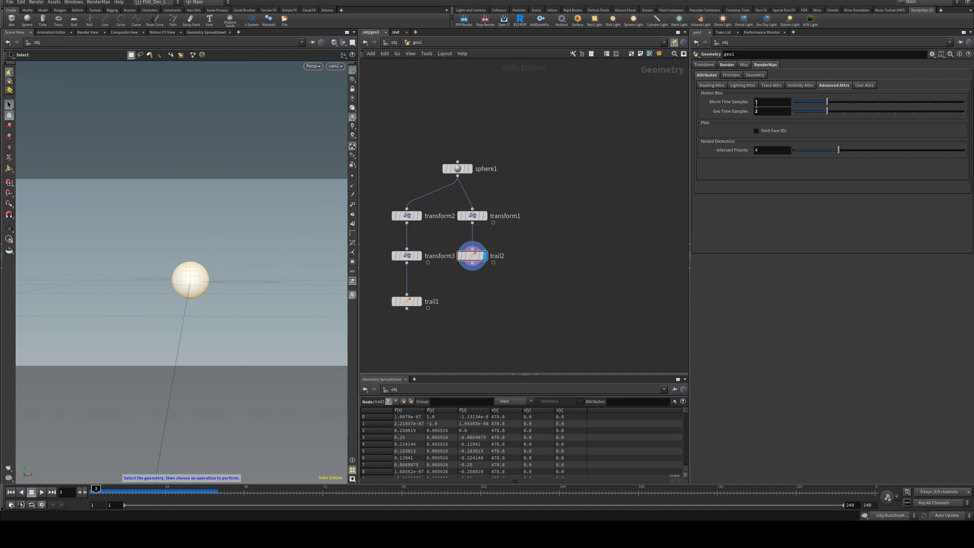
click(340, 243)
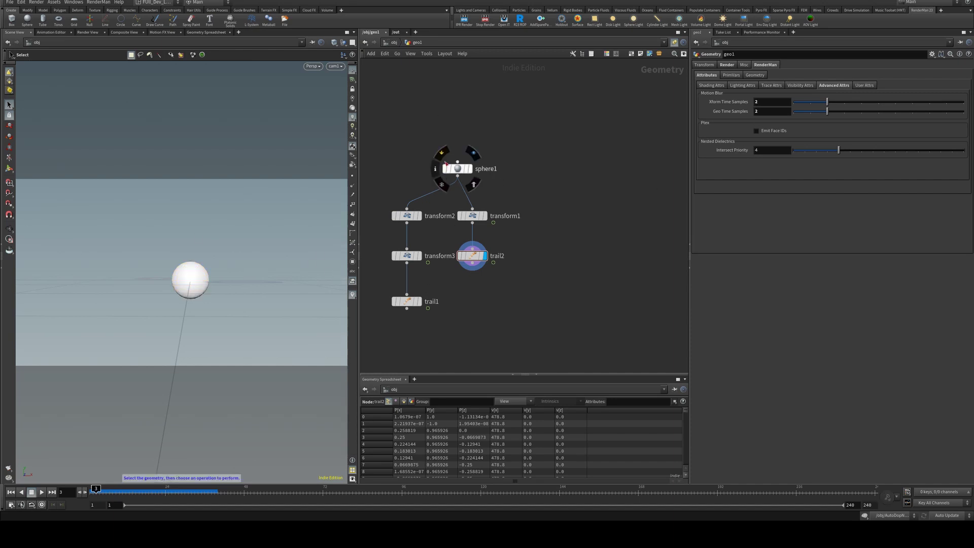
middle_drag(528, 202, 549, 205)
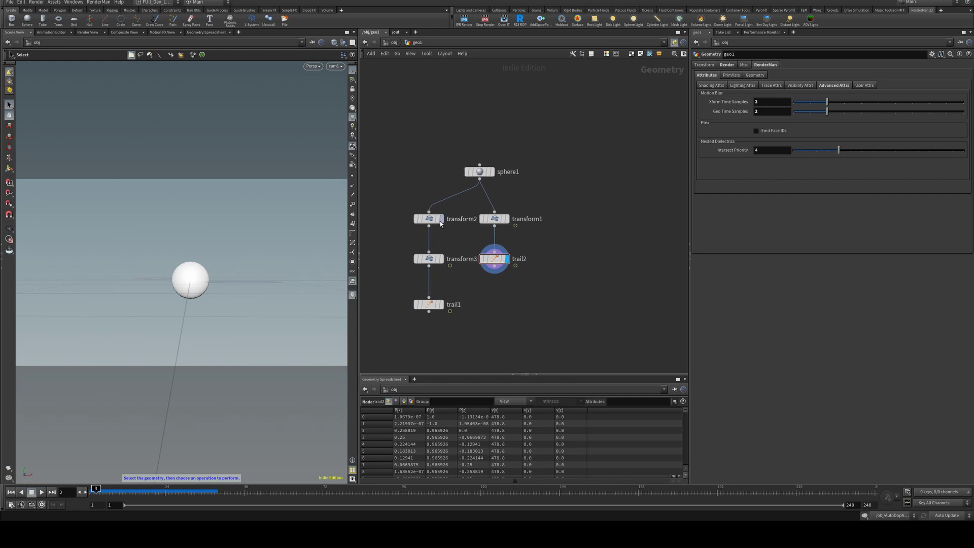
Display transform2 and then transform3 in geo1, and scrub the timeline to frame 6 to preview the rotating sphere
click(440, 219)
click(429, 218)
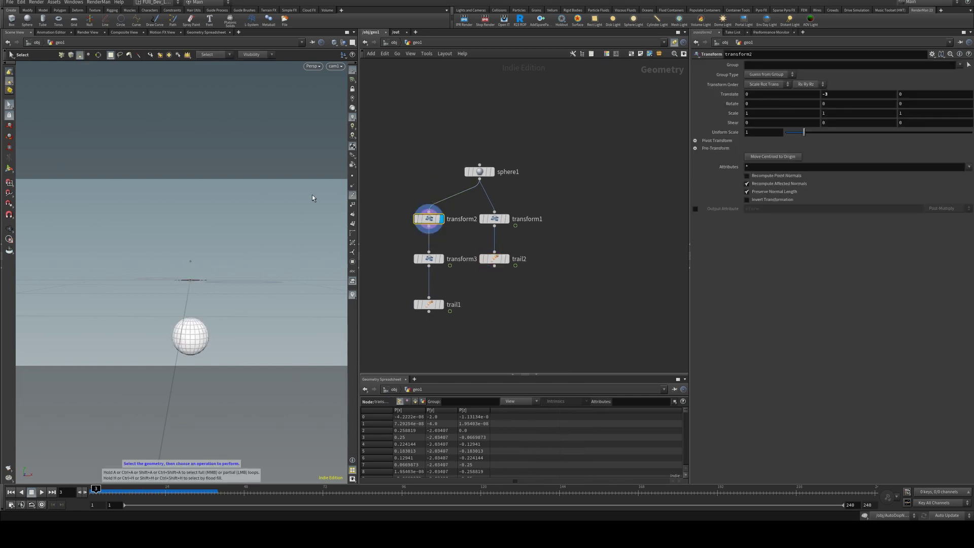
click(439, 259)
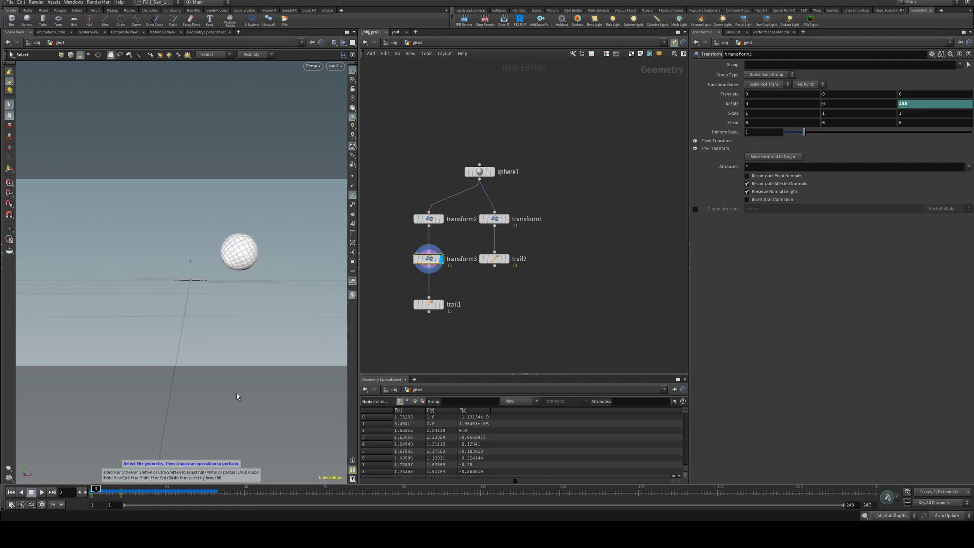
mouse_move(96, 488)
mouse_down()
mouse_move(125, 490)
mouse_move(98, 493)
mouse_move(109, 494)
mouse_up()
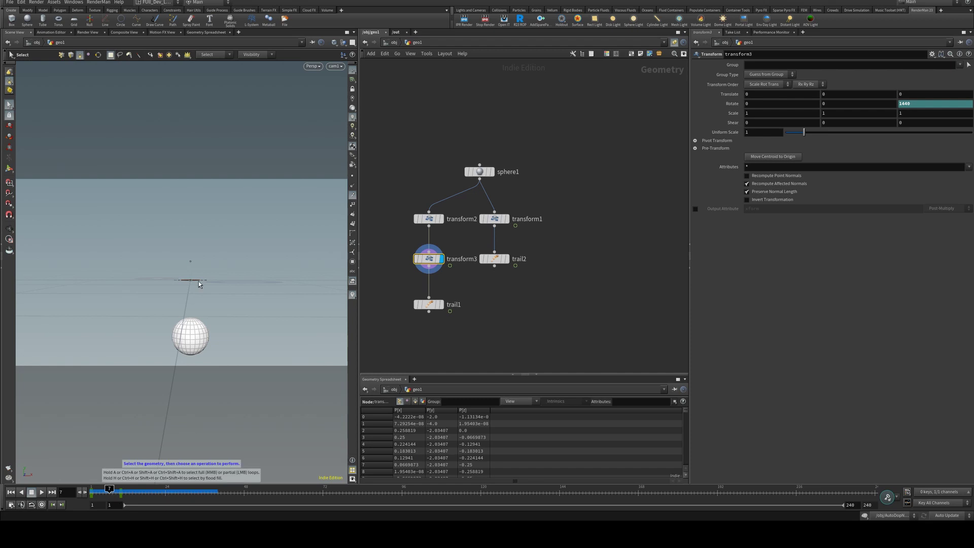
mouse_move(424, 225)
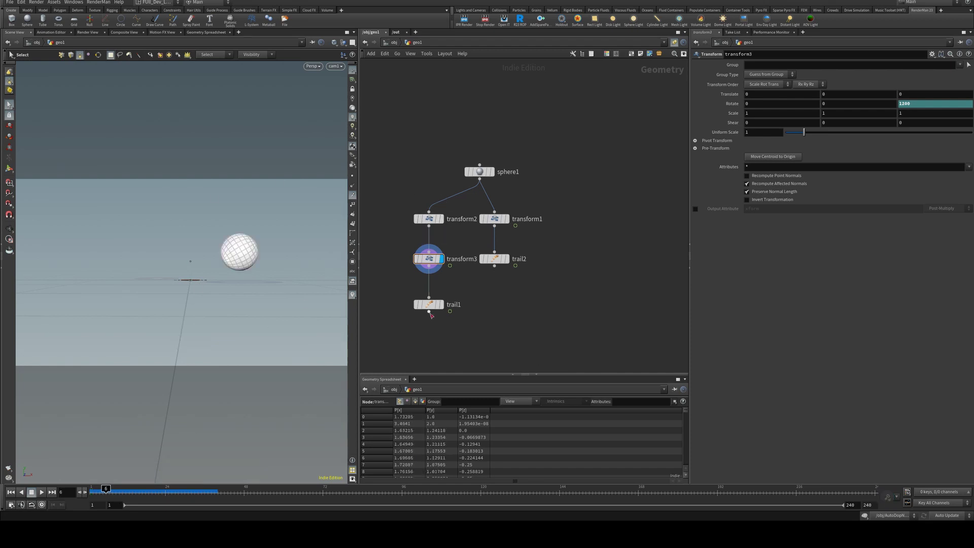
Display trail1 in geo1, render frame 6 with its computed velocity, and minimize the render window
click(432, 314)
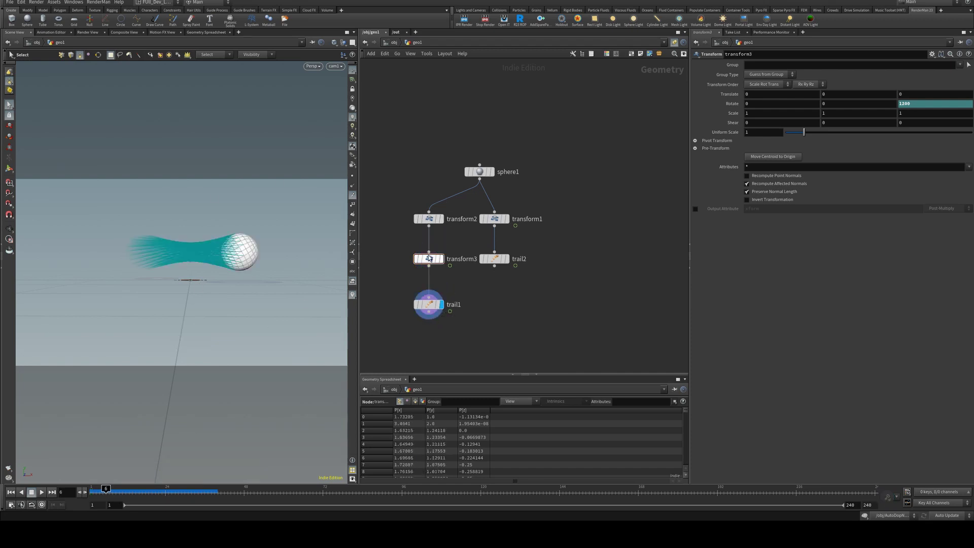
click(431, 309)
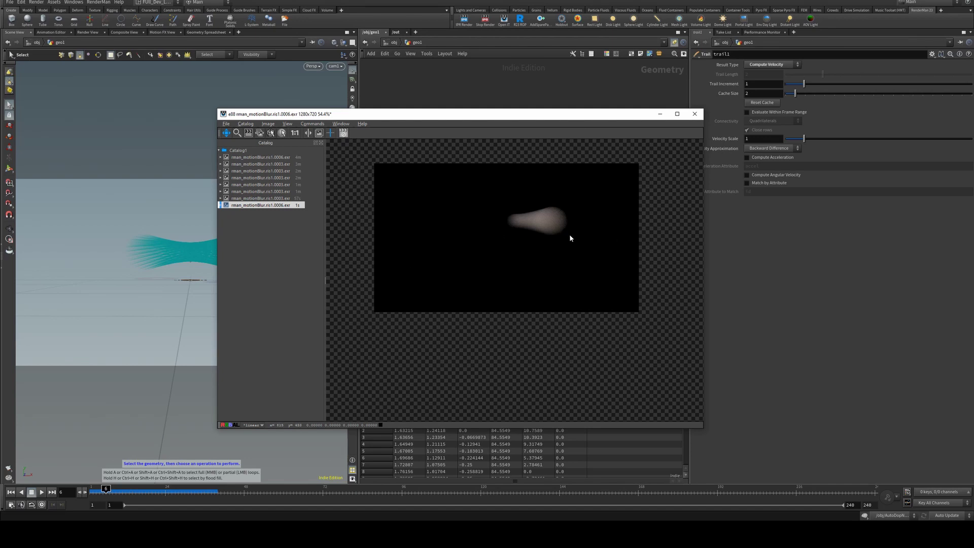
click(660, 114)
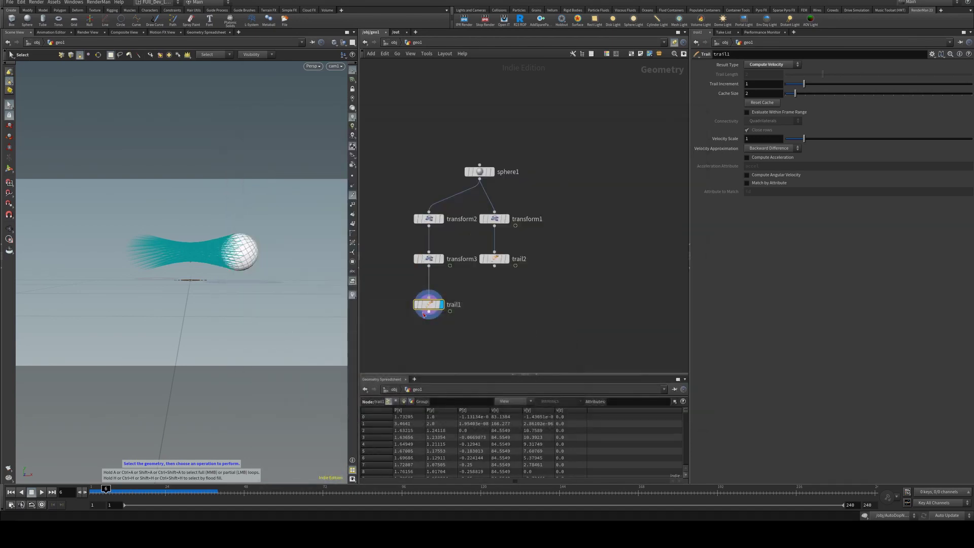
Display transform3 instead of trail1 and set geo1's Geometry Velocity Blur to No Velocity Blur
click(441, 258)
click(428, 259)
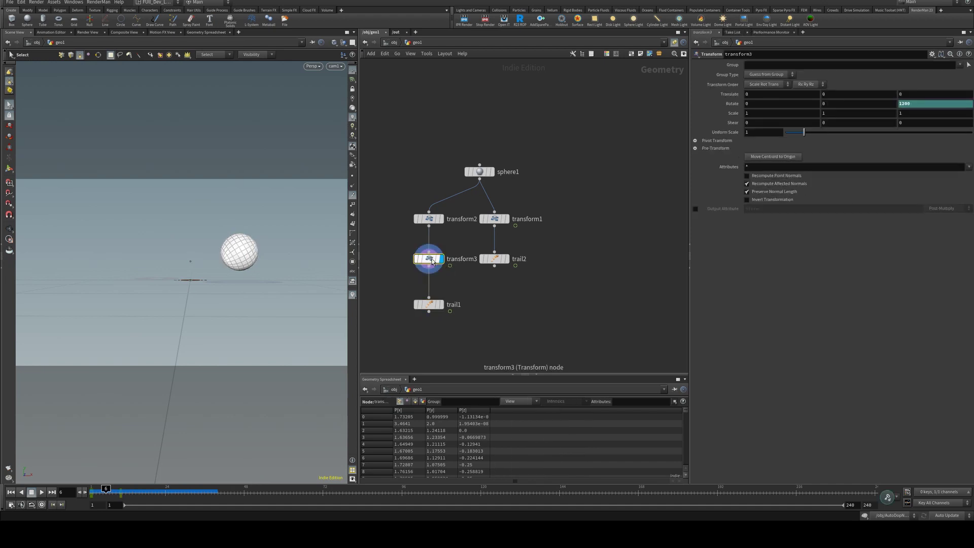
click(393, 42)
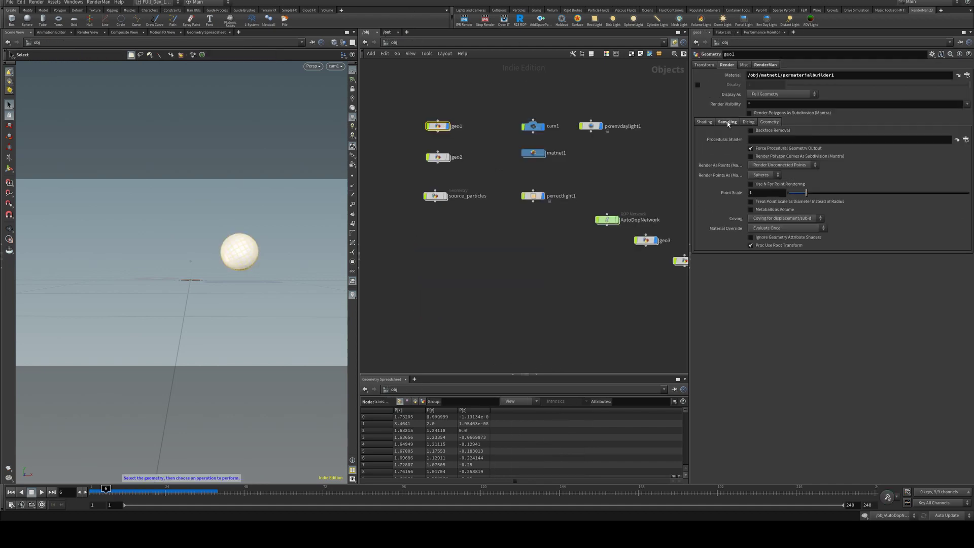
click(727, 122)
click(771, 131)
click(765, 140)
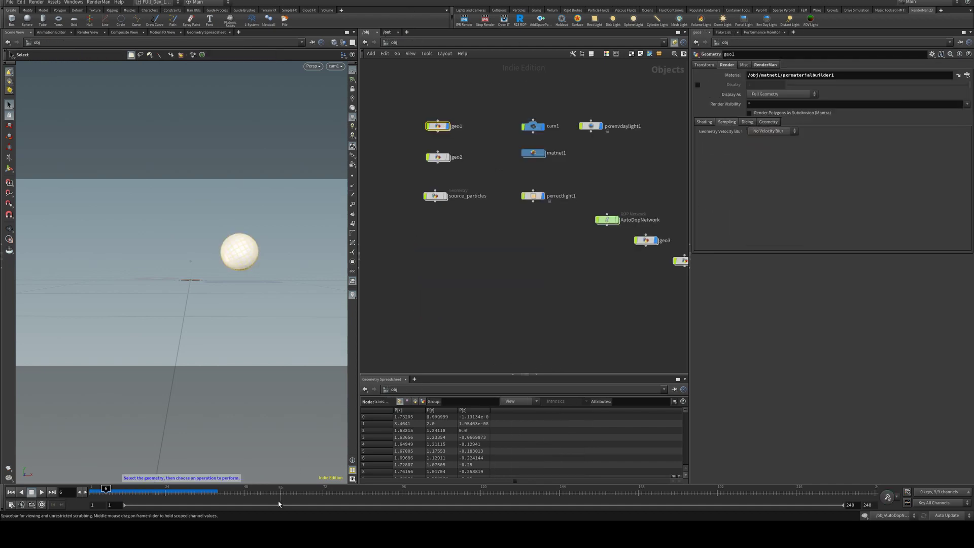
Raise geo1's Geo Time Samples to 10 for the rotation render and open the ris1 node's render settings
click(289, 533)
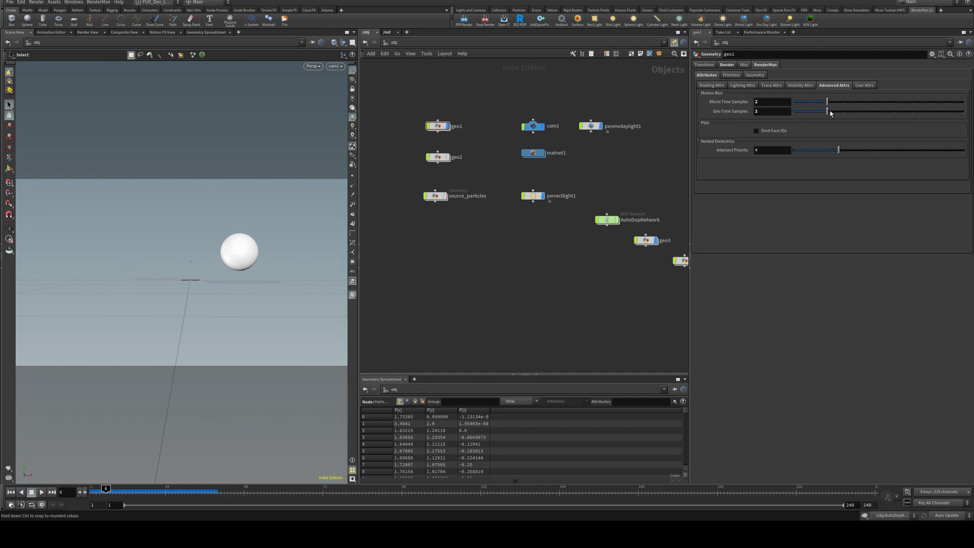
drag(828, 111, 963, 112)
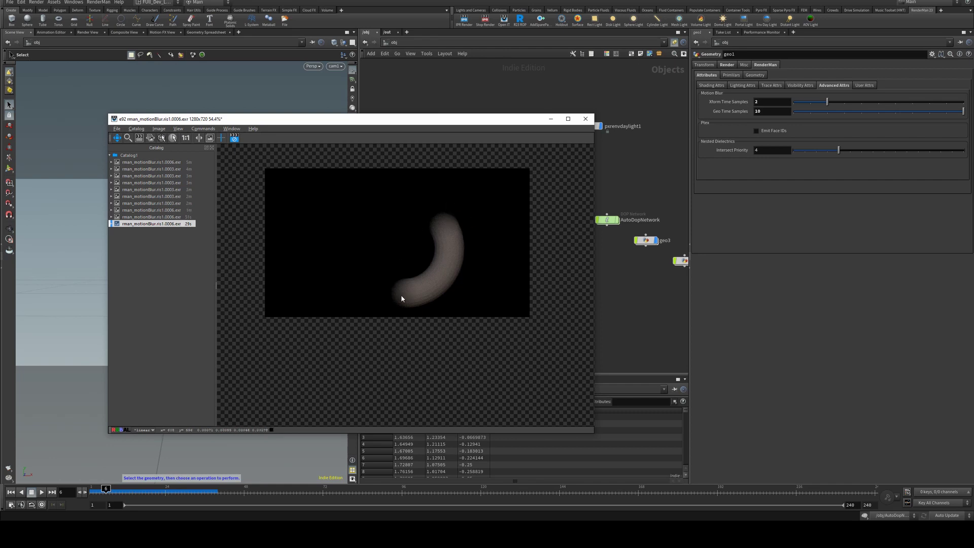
click(387, 32)
click(524, 217)
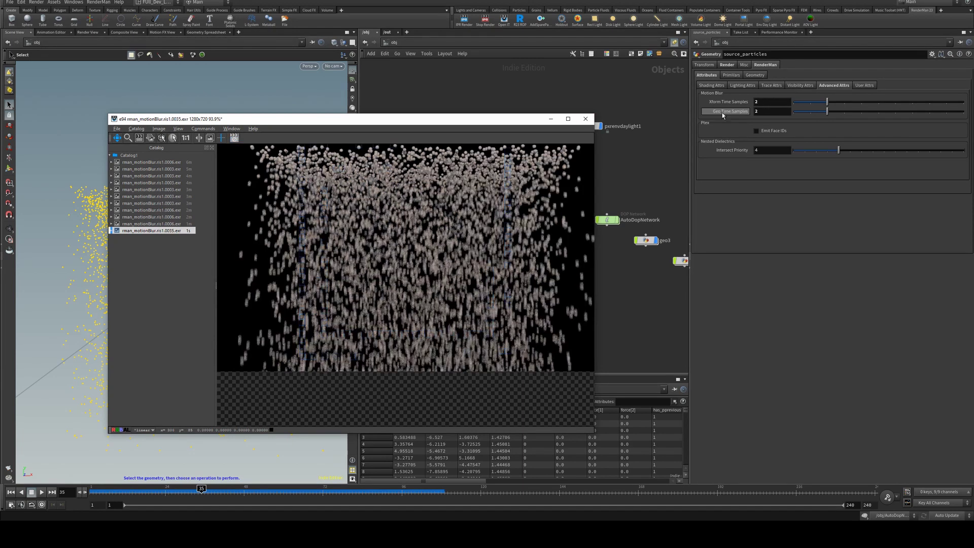
Set source_particles' Geo Time Samples to 1 and render the particles for comparison
drag(763, 111, 595, 163)
text(1)
key(Return)
click(466, 20)
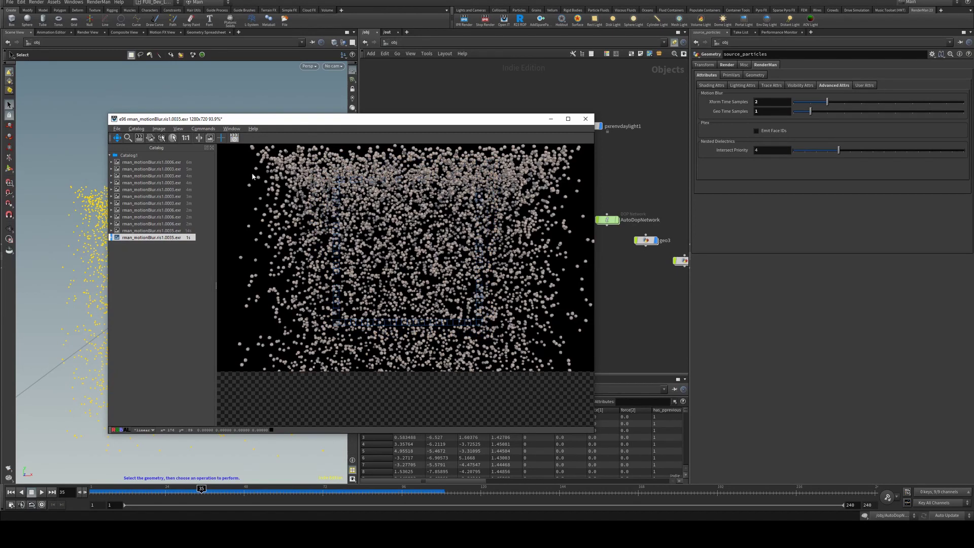
Set source_particles' Geo Time Samples back to 2 and rerender from the render window
click(760, 112)
text(2)
key(Return)
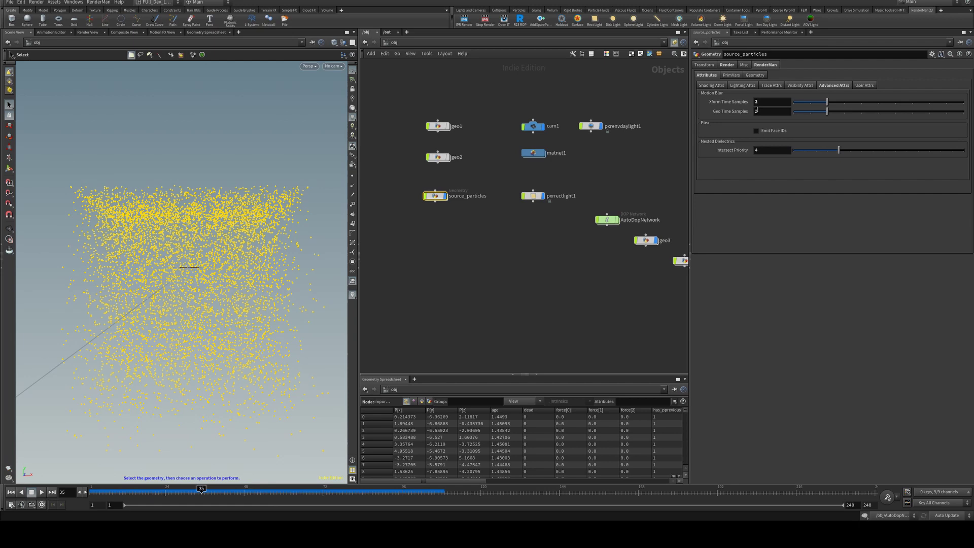
key(alt+Tab)
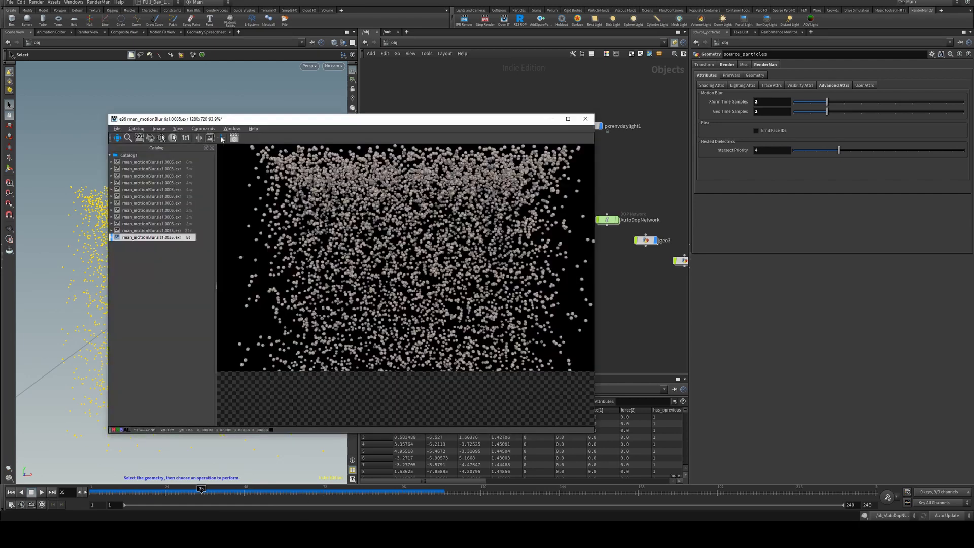
click(139, 137)
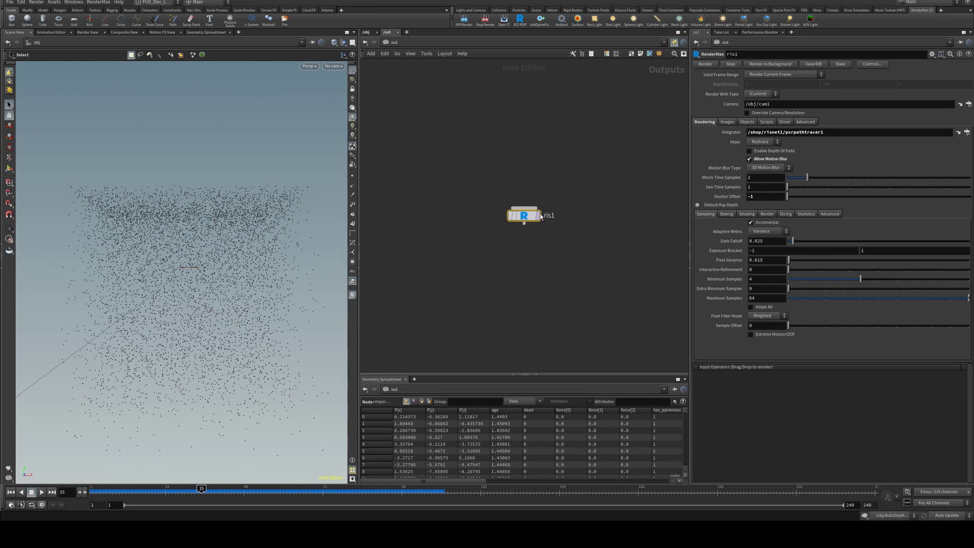
Review the ris1 and source_particles trail1 settings, and keep Velocity Blur selected as the particles' Geometry Velocity Blur
mouse_move(526, 220)
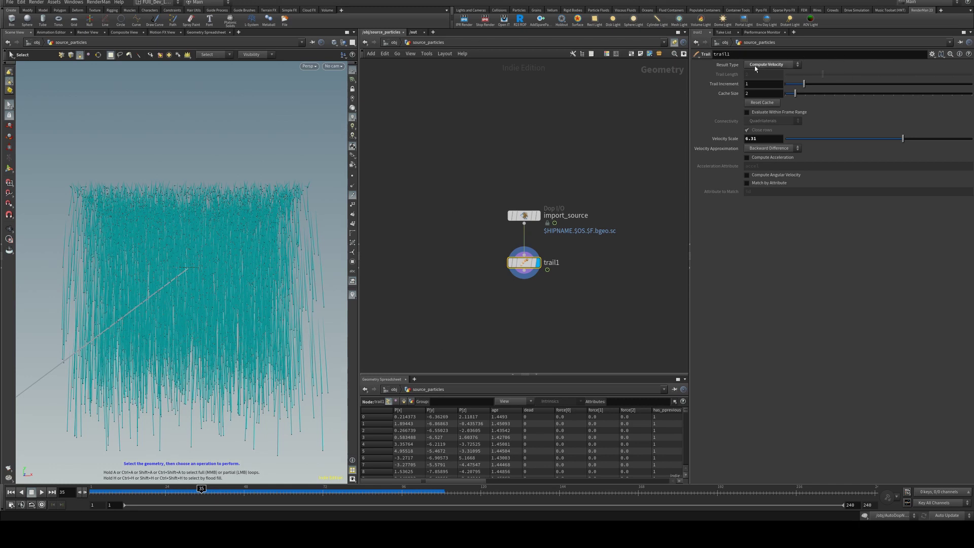
click(400, 44)
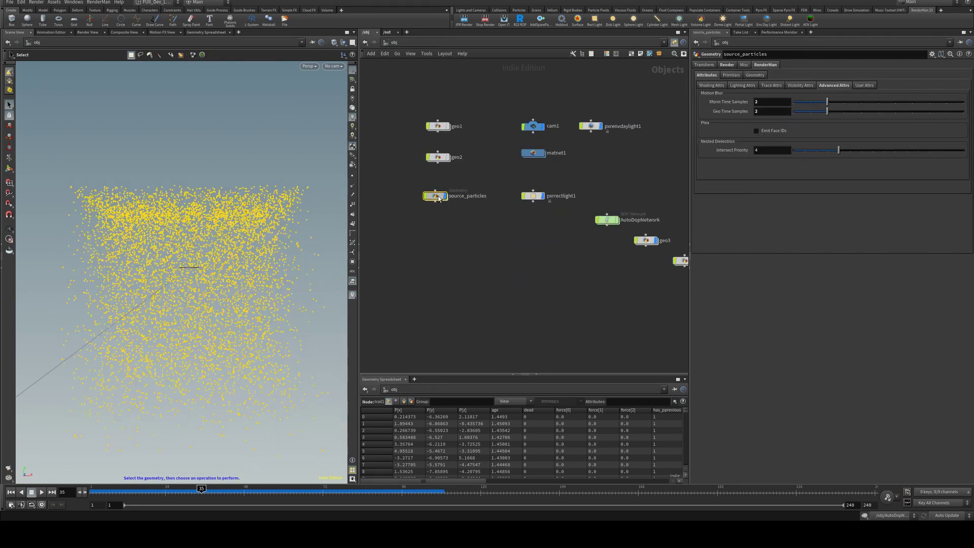
click(726, 65)
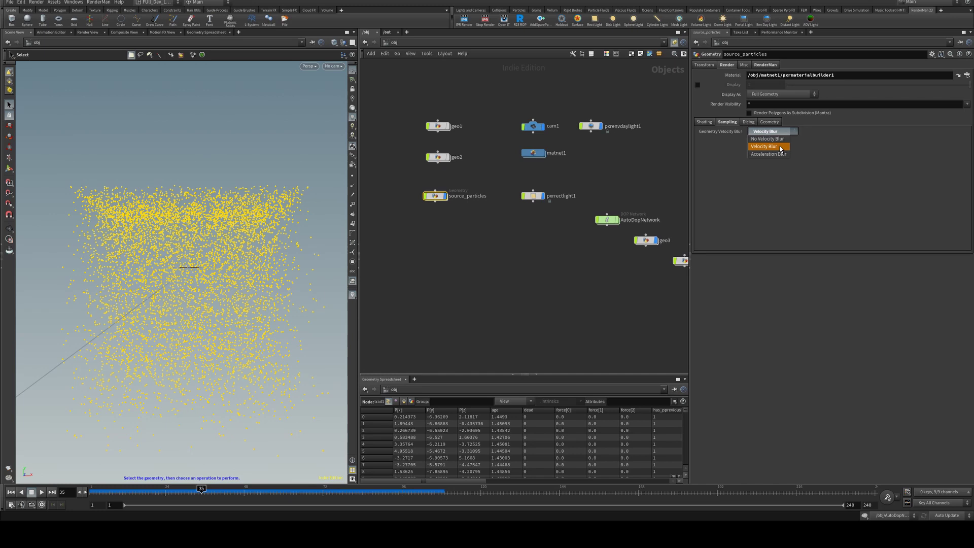
click(776, 147)
click(765, 65)
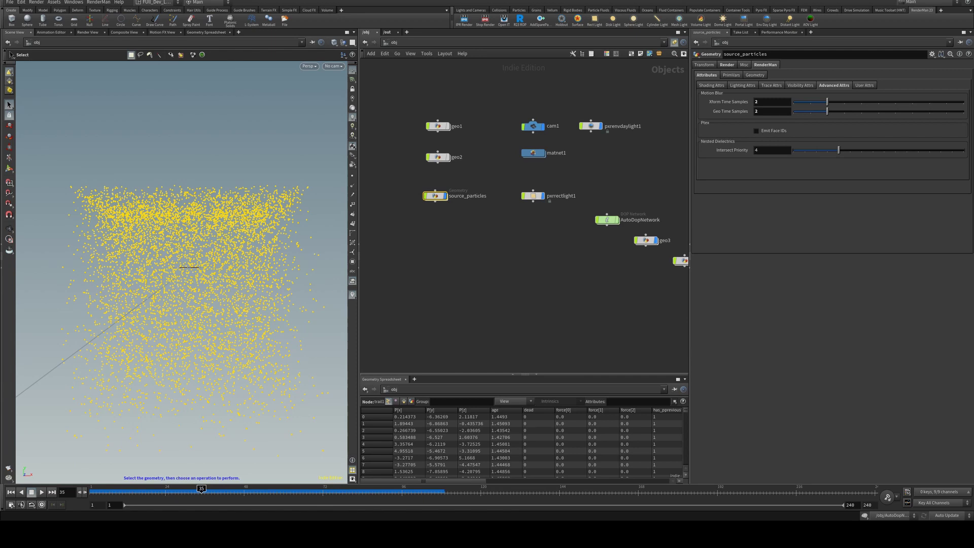
Move the render window and open the previous particle render to compare its blur with the latest one
drag(656, 108, 538, 109)
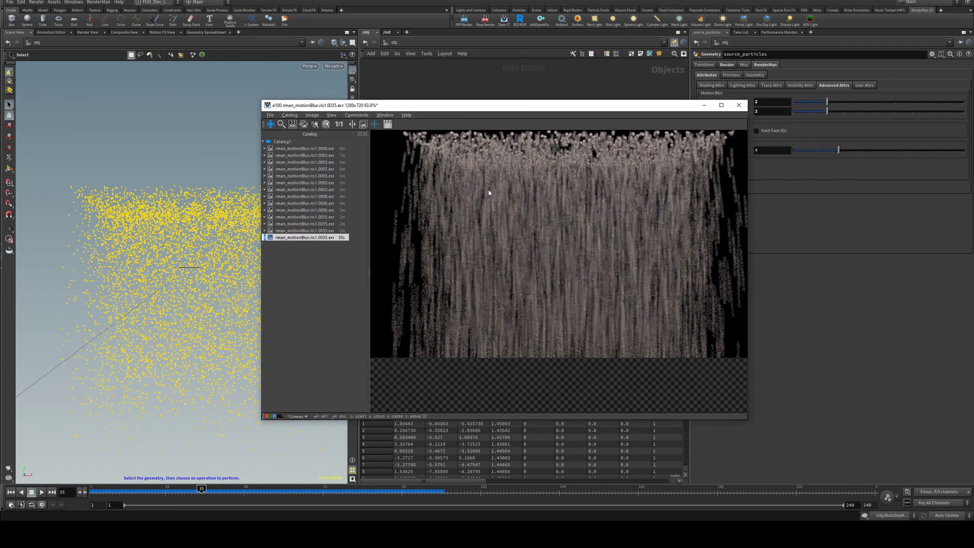
click(333, 231)
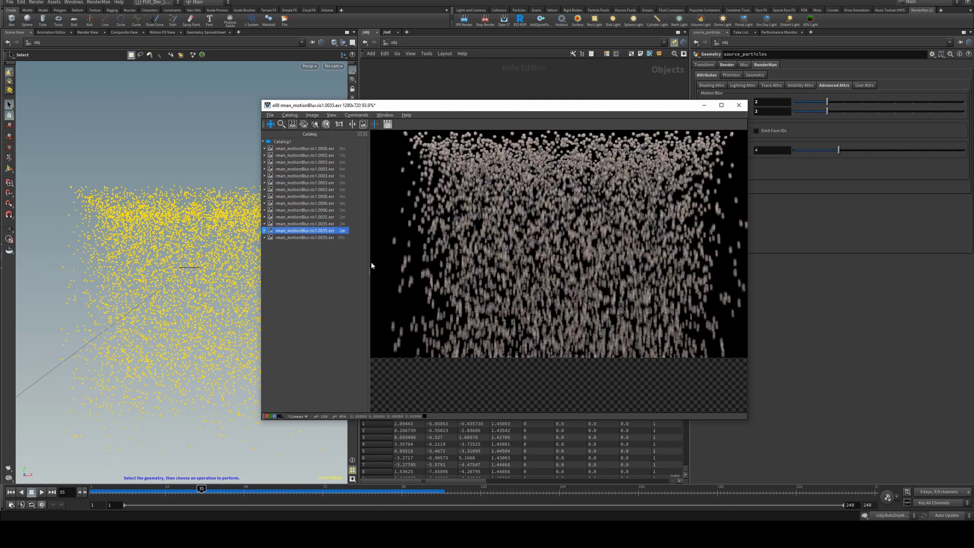